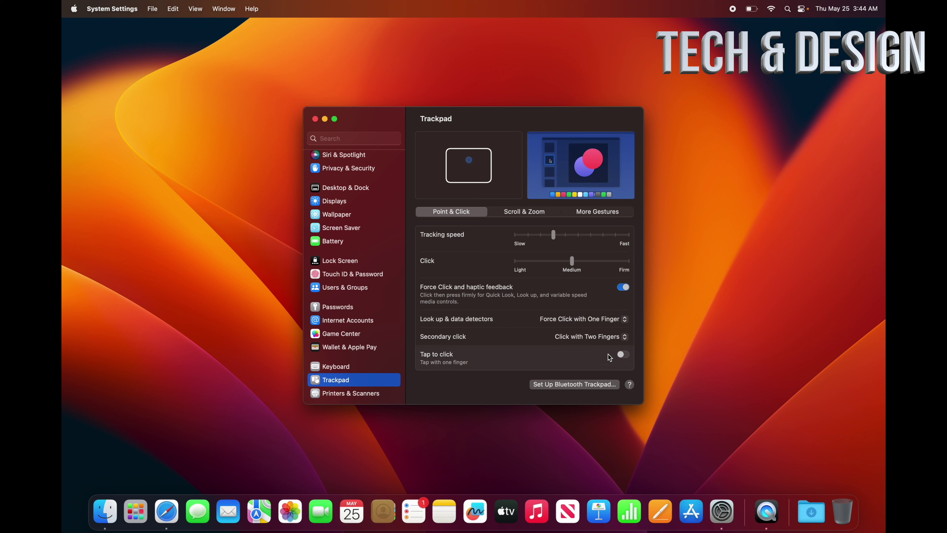
- Turn on Tap to click for the trackpad and close the settings window
{"action": "left_click", "coordinate": [624, 356]}
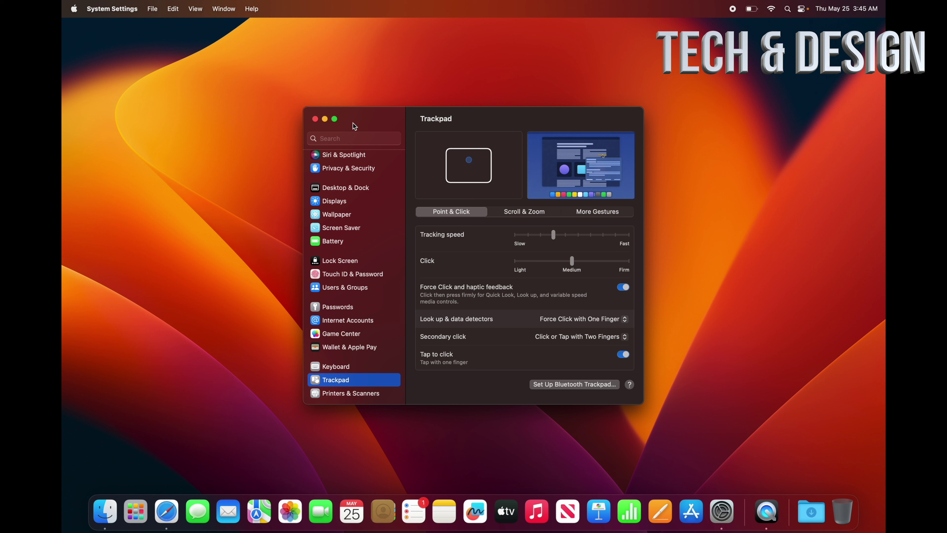
{"action": "left_click", "coordinate": [315, 119]}
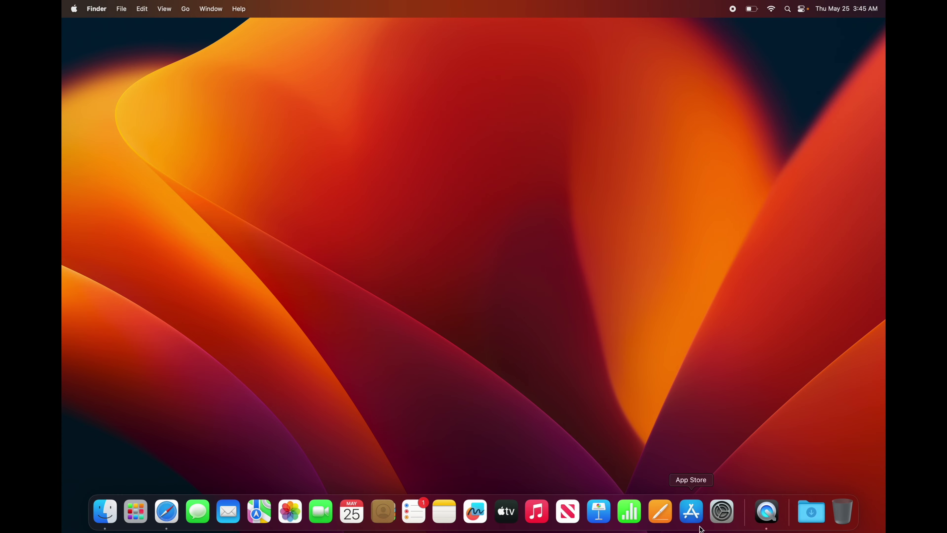
- Open System Settings, search for the Trackpad settings and set the tracking speed to the fastest level
{"action": "left_click", "coordinate": [716, 517]}
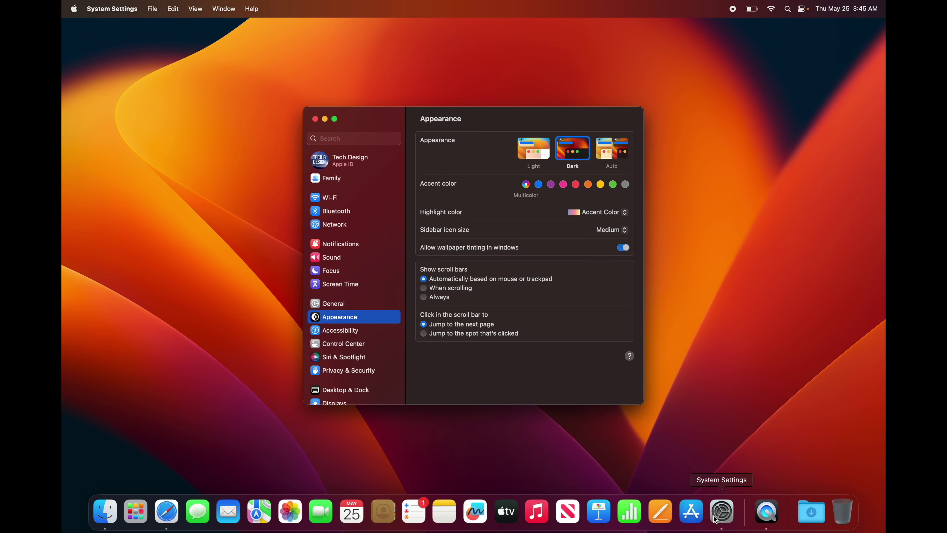
{"action": "type", "text": "trackpad"}
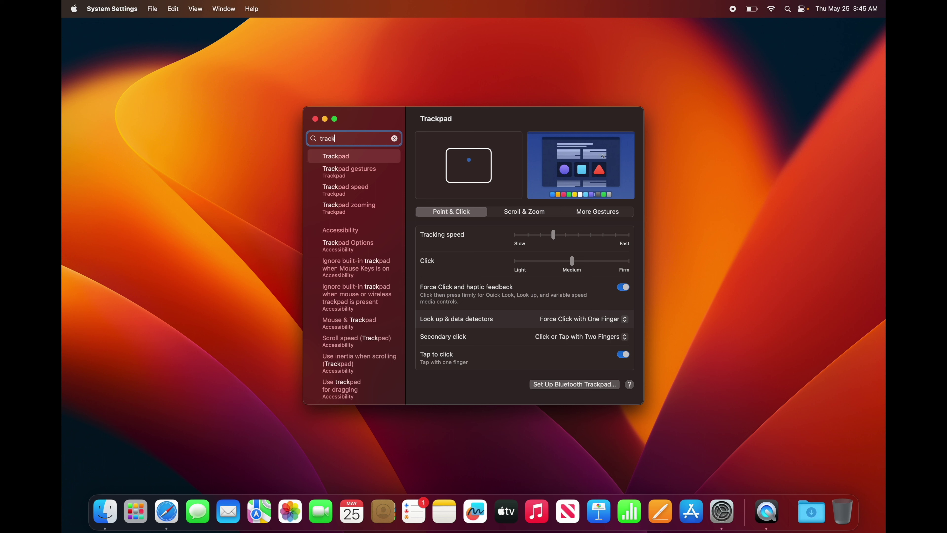
{"action": "left_click", "coordinate": [346, 157]}
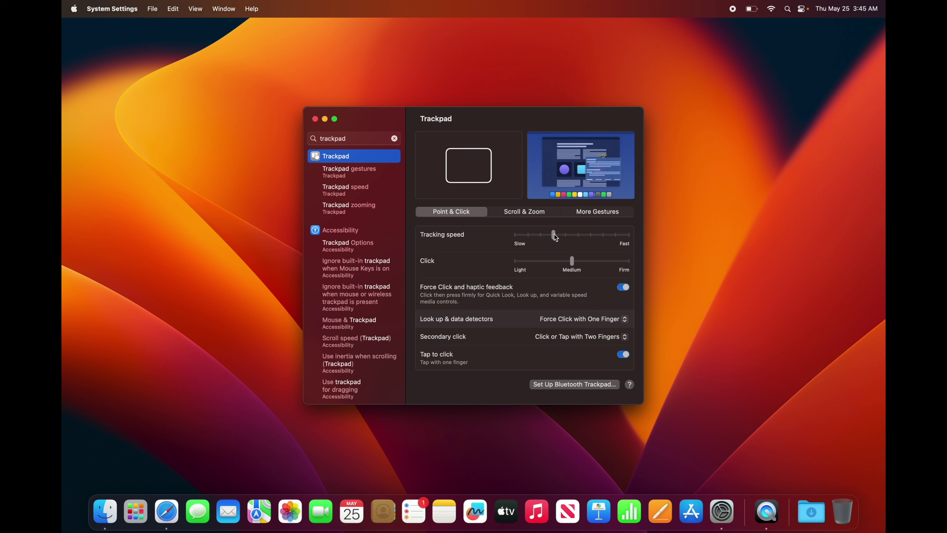
{"action": "left_click_drag", "start_coordinate": [555, 236], "coordinate": [628, 237]}
- Move the settings window aside and test the secondary click on the empty desktop
{"action": "left_click_drag", "start_coordinate": [390, 121], "coordinate": [317, 112]}
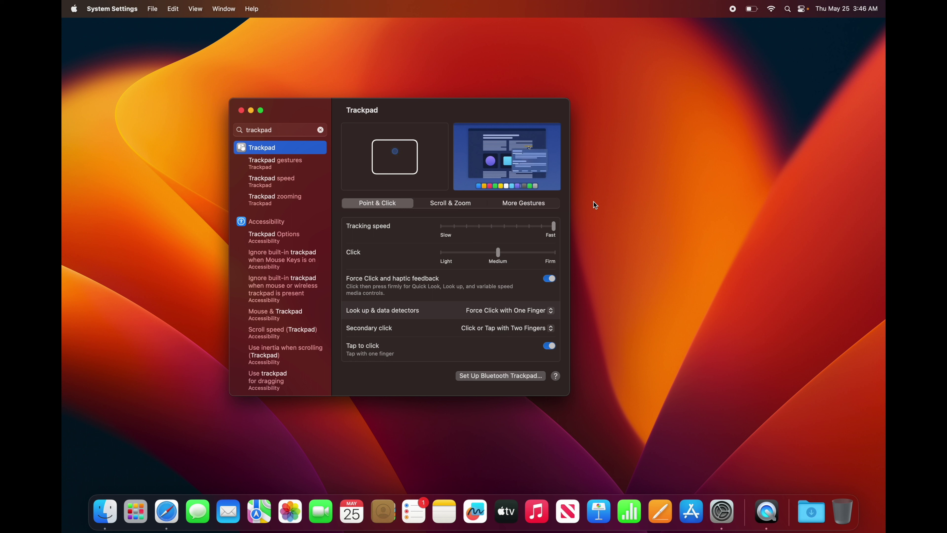
{"action": "right_click", "coordinate": [675, 169]}
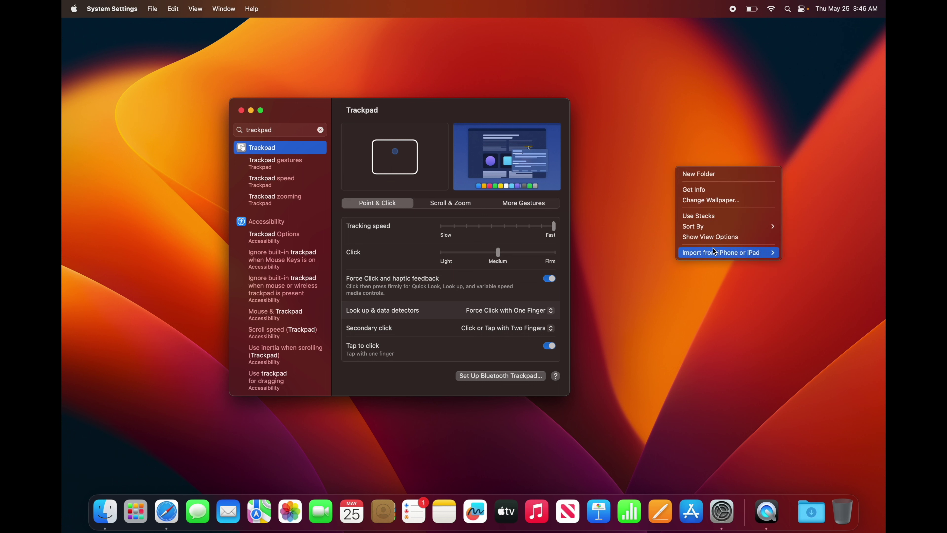
- Search the settings for zoom, open the Accessibility Zoom options and turn on the scroll gesture with modifier keys
{"action": "left_click", "coordinate": [320, 130]}
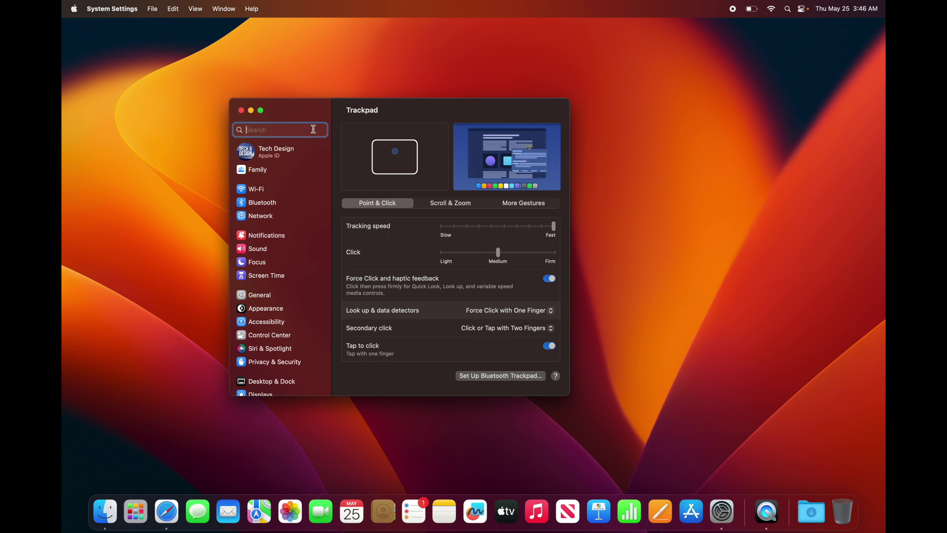
{"action": "type", "text": "zoom"}
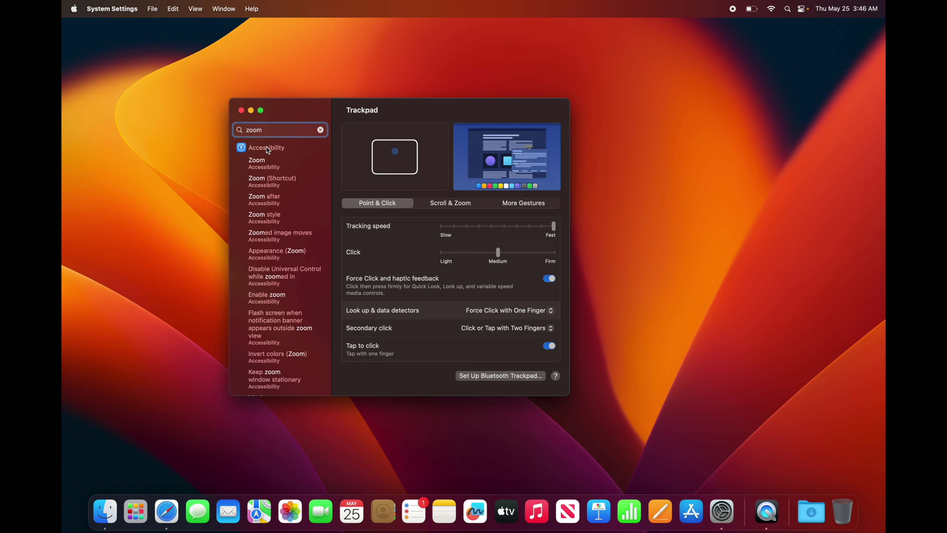
{"action": "left_click", "coordinate": [280, 164]}
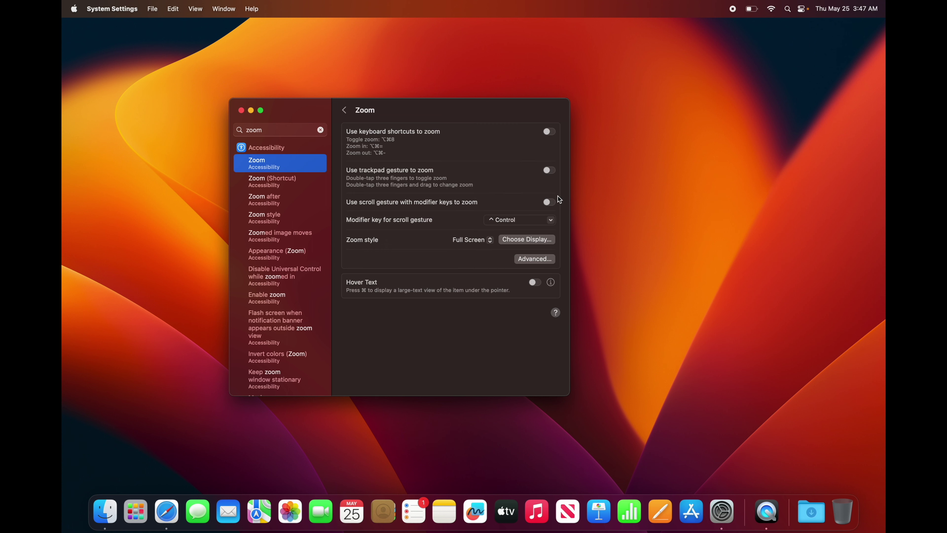
{"action": "left_click", "coordinate": [551, 202]}
- Test the Control scroll gesture by repeatedly magnifying the screen and returning it towards normal size
{"action": "scroll", "coordinate": [510, 203], "scroll_direction": "up", "scroll_amount": 3, "text": "ctrl"}
{"action": "scroll", "coordinate": [511, 208], "scroll_direction": "down", "scroll_amount": 3, "text": "ctrl"}
{"action": "scroll", "coordinate": [510, 204], "scroll_direction": "up", "scroll_amount": 5, "text": "ctrl"}
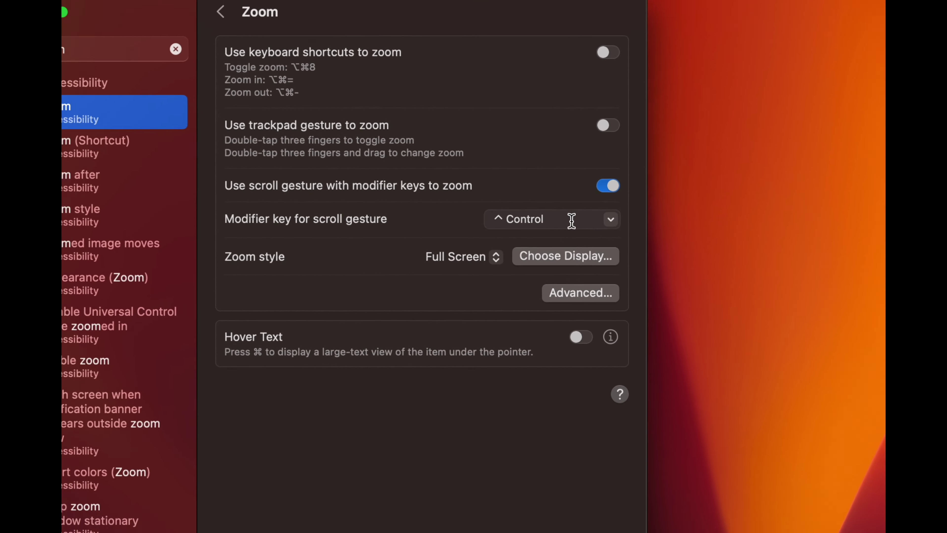
{"action": "scroll", "coordinate": [352, 197], "scroll_direction": "up", "scroll_amount": 10, "text": "ctrl"}
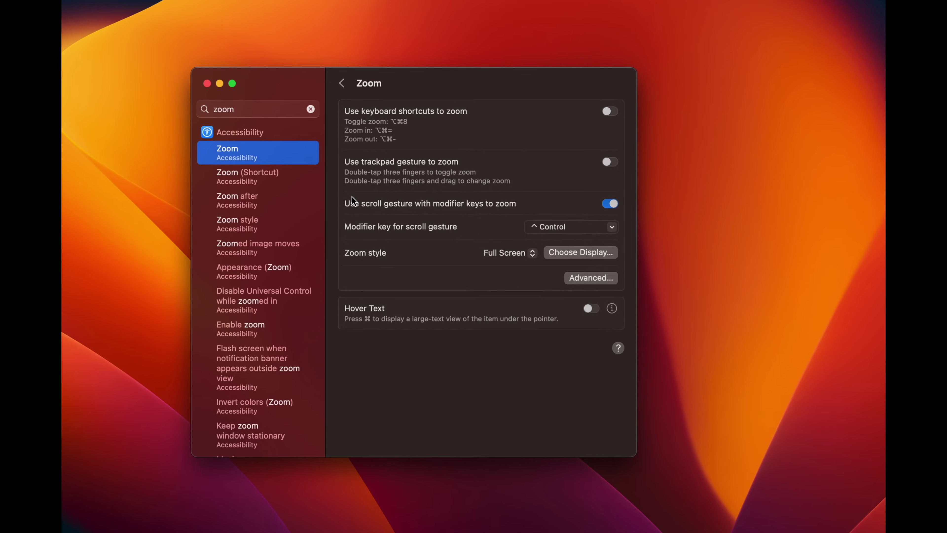
{"action": "scroll", "coordinate": [352, 197], "scroll_direction": "down", "scroll_amount": 10, "text": "ctrl"}
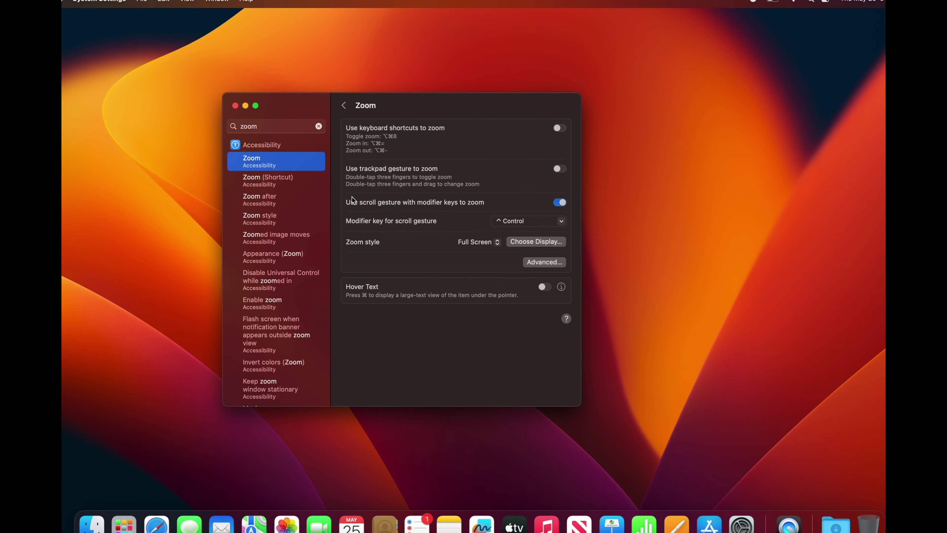
{"action": "scroll", "coordinate": [352, 197], "scroll_direction": "up", "scroll_amount": 6, "text": "ctrl"}
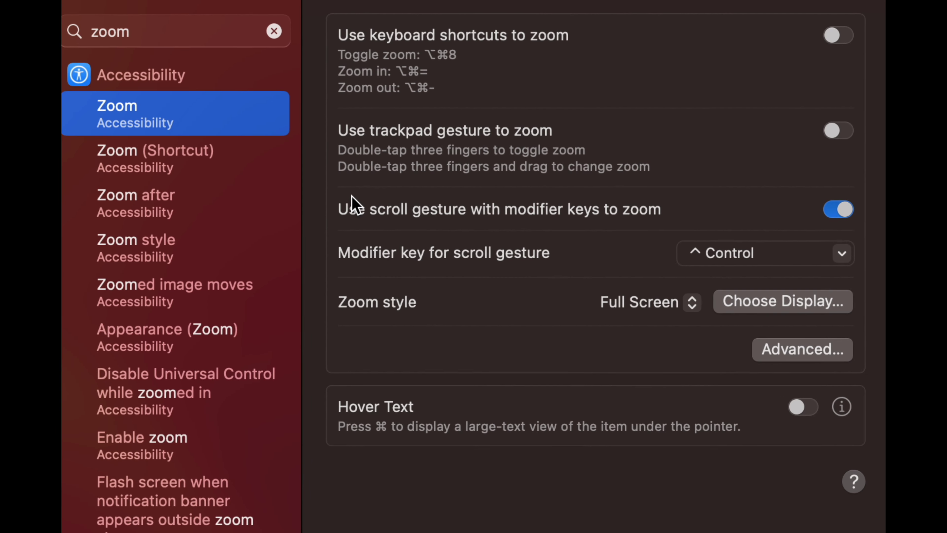
{"action": "scroll", "coordinate": [352, 197], "scroll_direction": "down", "scroll_amount": 6, "text": "ctrl"}
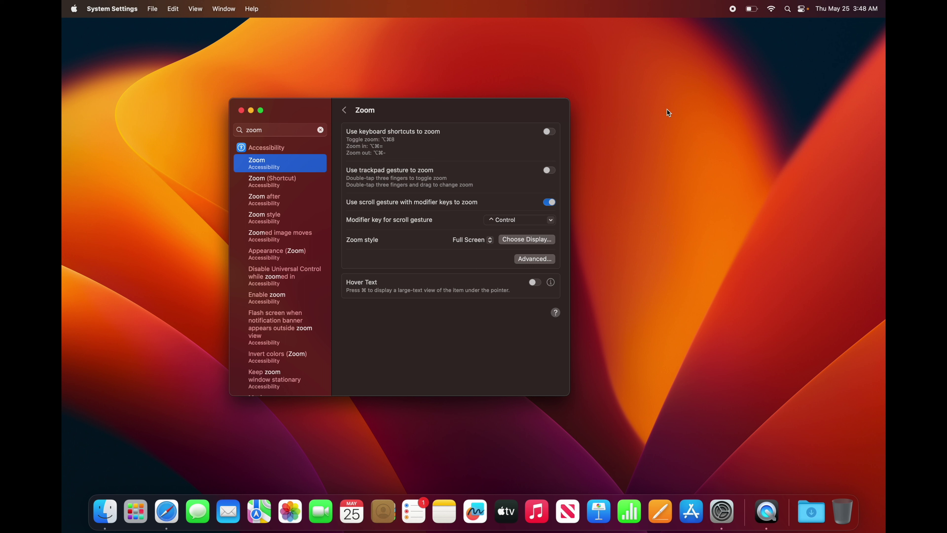
{"action": "scroll", "coordinate": [351, 190], "scroll_direction": "up", "scroll_amount": 6, "text": "ctrl"}
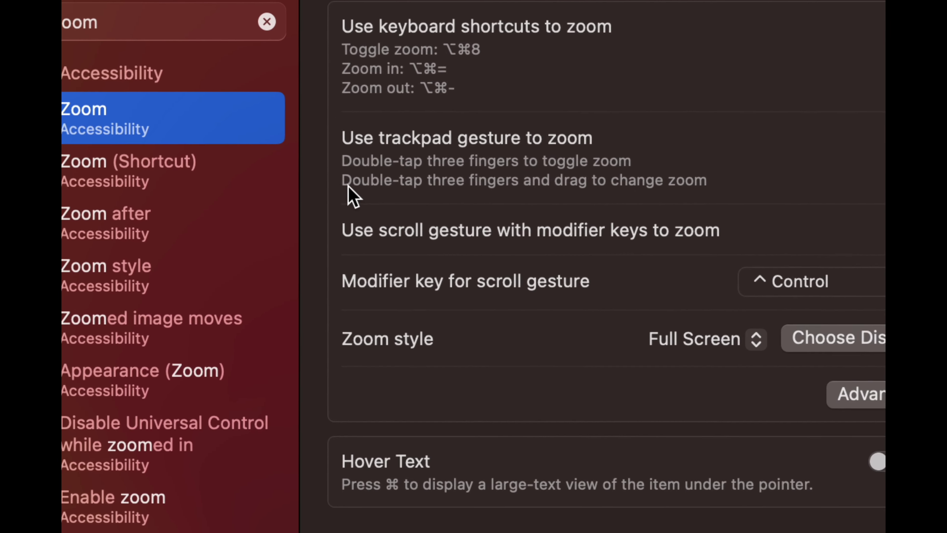
{"action": "scroll", "coordinate": [454, 164], "scroll_direction": "down", "scroll_amount": 6, "text": "ctrl"}
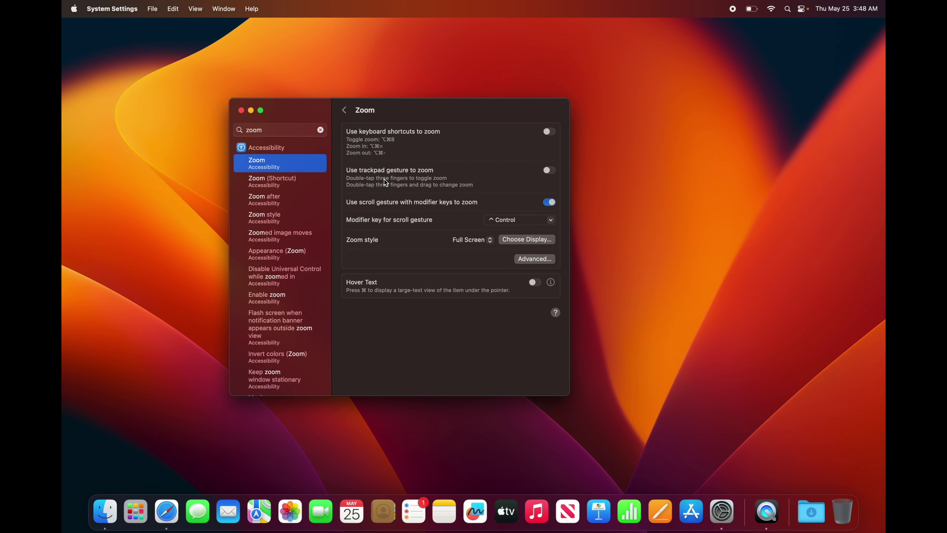
{"action": "scroll", "coordinate": [499, 211], "scroll_direction": "up", "scroll_amount": 5, "text": "ctrl"}
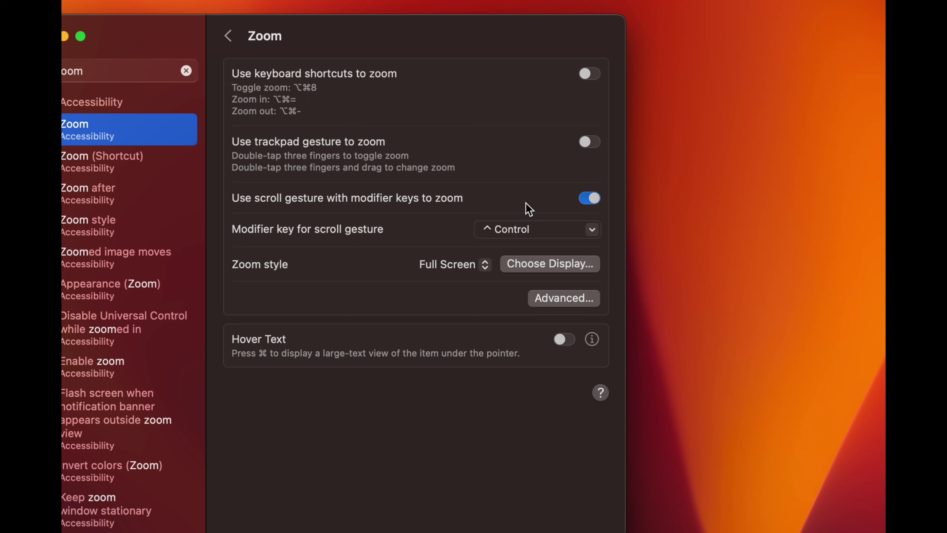
{"action": "scroll", "coordinate": [529, 209], "scroll_direction": "down", "scroll_amount": 5, "text": "ctrl"}
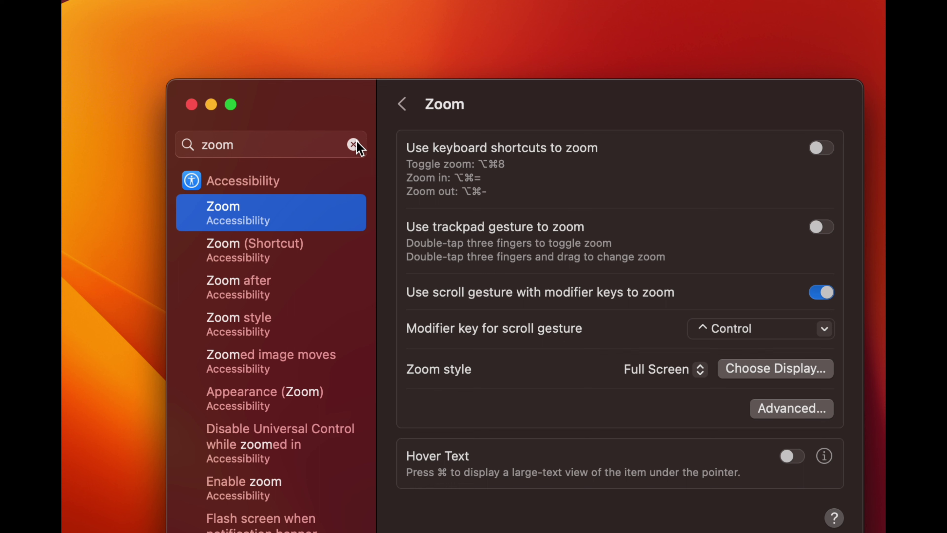
- Clear the settings search and open the Desktop & Dock settings
{"action": "left_click", "coordinate": [353, 144]}
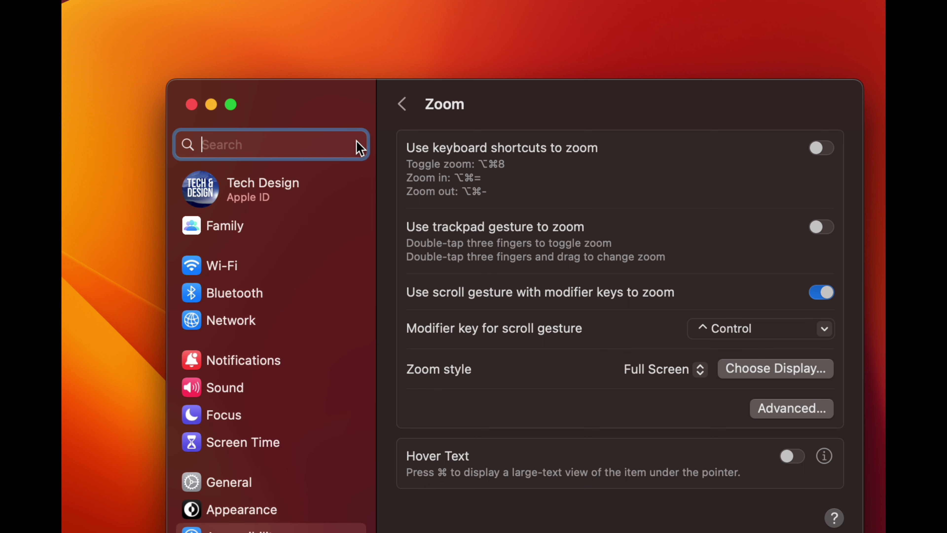
{"action": "scroll", "coordinate": [358, 147], "scroll_direction": "down", "scroll_amount": 5, "text": "ctrl"}
{"action": "scroll", "coordinate": [305, 340], "scroll_direction": "down", "scroll_amount": 3}
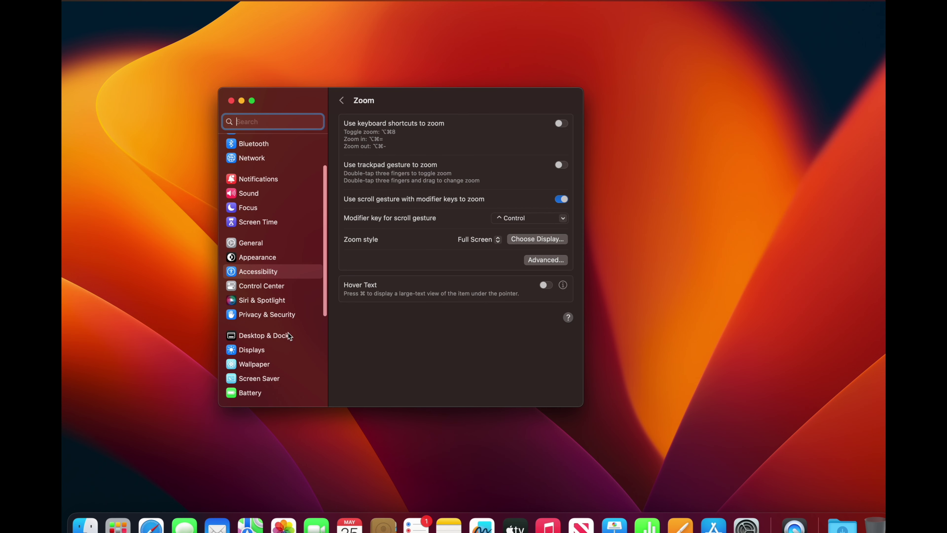
{"action": "scroll", "coordinate": [298, 334], "scroll_direction": "up", "scroll_amount": 3, "text": "ctrl"}
{"action": "scroll", "coordinate": [263, 329], "scroll_direction": "up", "scroll_amount": 3, "text": "ctrl"}
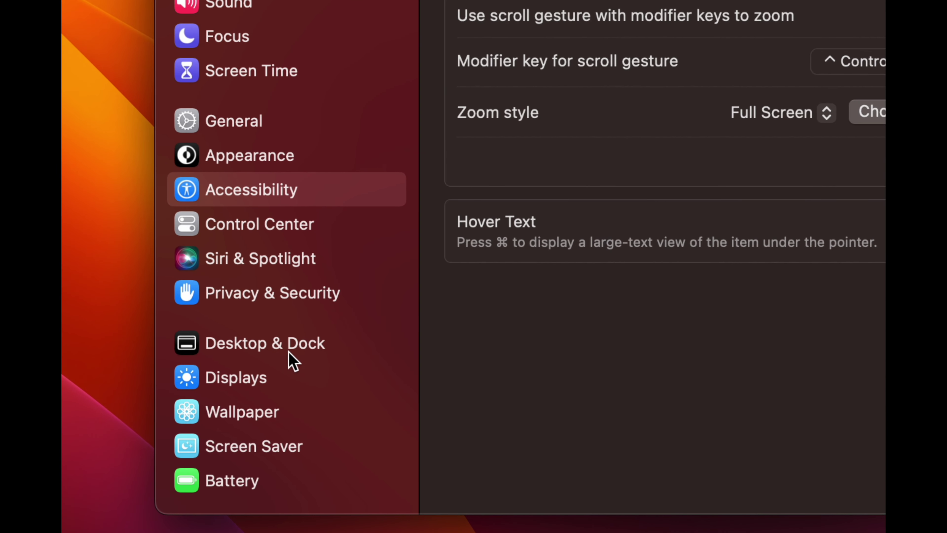
{"action": "scroll", "coordinate": [295, 358], "scroll_direction": "down", "scroll_amount": 3}
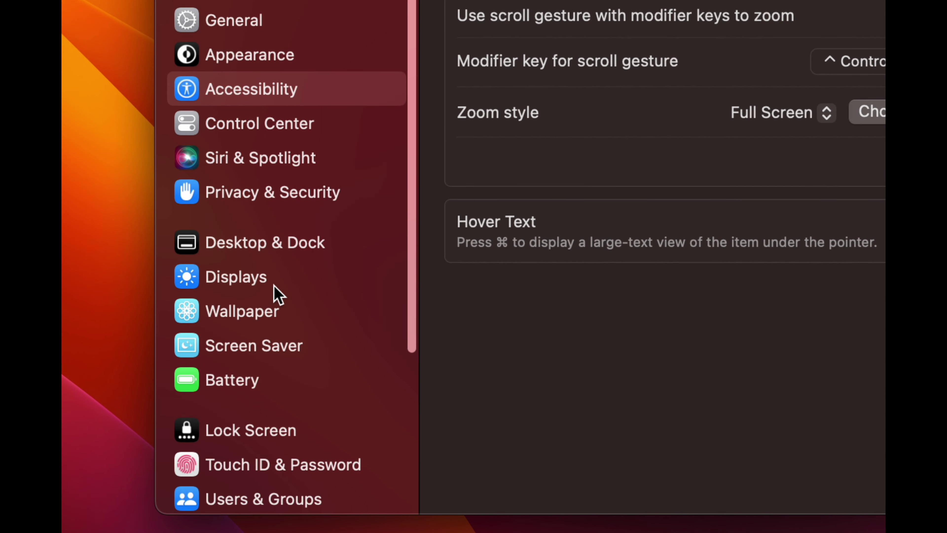
{"action": "left_click", "coordinate": [300, 238]}
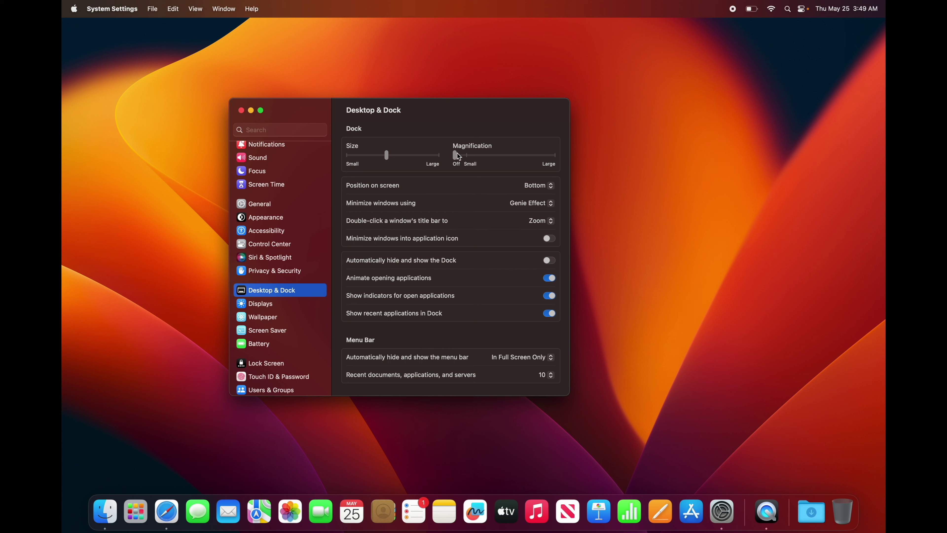
- Set the Dock magnification to about two-thirds of the way towards Large and the Dock size slightly above the middle
{"action": "left_click_drag", "start_coordinate": [457, 155], "coordinate": [500, 158]}
{"action": "left_click_drag", "start_coordinate": [501, 155], "coordinate": [555, 155]}
{"action": "left_click_drag", "start_coordinate": [555, 160], "coordinate": [521, 160]}
{"action": "left_click_drag", "start_coordinate": [521, 156], "coordinate": [526, 158]}
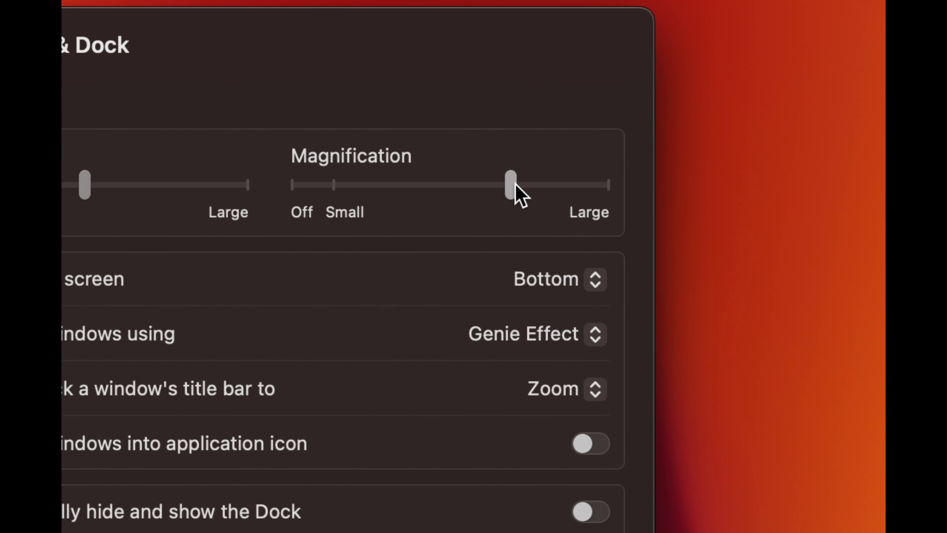
{"action": "mouse_move", "coordinate": [515, 182]}
{"action": "left_mouse_down"}
{"action": "mouse_move", "coordinate": [532, 189]}
{"action": "mouse_move", "coordinate": [516, 192]}
{"action": "mouse_move", "coordinate": [517, 182]}
{"action": "left_mouse_up"}
{"action": "mouse_move", "coordinate": [517, 183]}
{"action": "left_mouse_down"}
{"action": "mouse_move", "coordinate": [483, 190]}
{"action": "mouse_move", "coordinate": [509, 188]}
{"action": "left_mouse_up"}
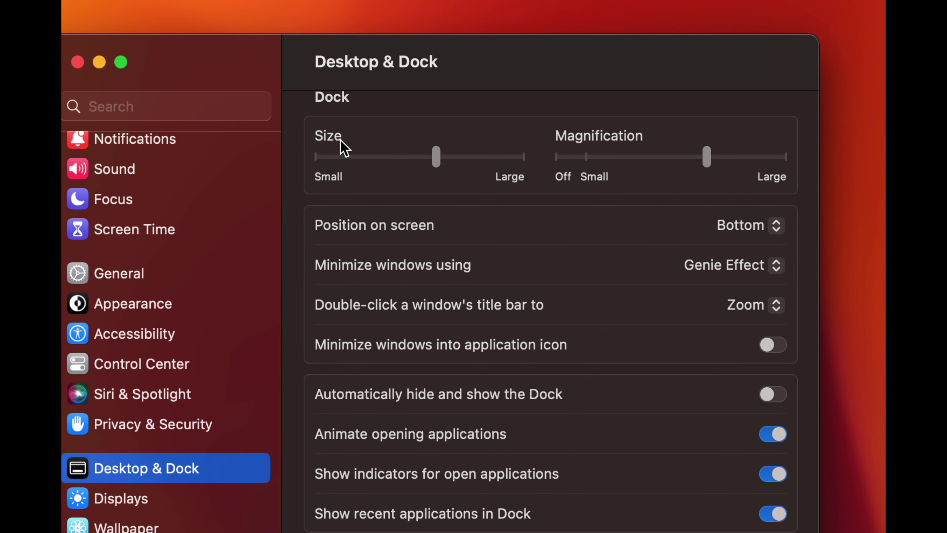
{"action": "mouse_move", "coordinate": [436, 160]}
{"action": "left_mouse_down"}
{"action": "mouse_move", "coordinate": [462, 154]}
{"action": "mouse_move", "coordinate": [431, 160]}
{"action": "left_mouse_up"}
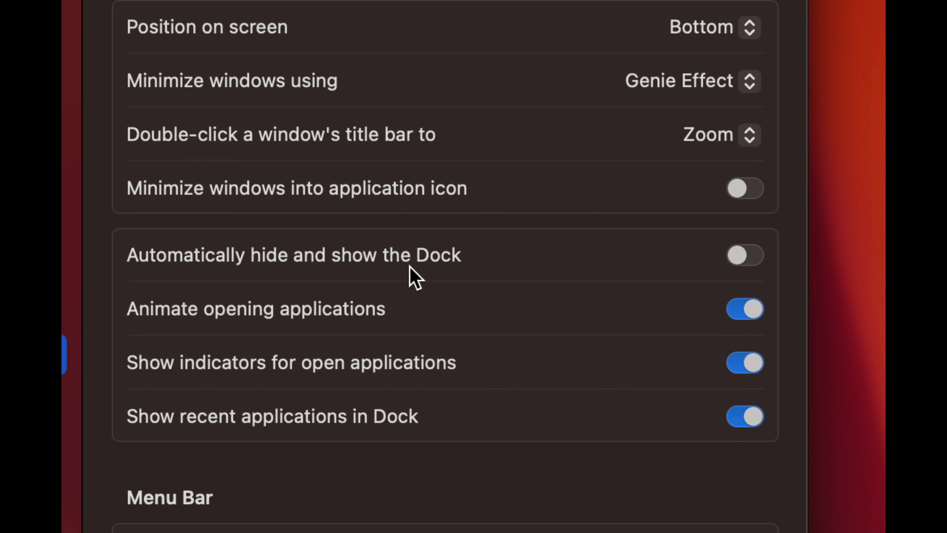
- Turn on automatic hiding and showing of the Dock, test revealing it, and close the settings window
{"action": "left_click", "coordinate": [751, 258]}
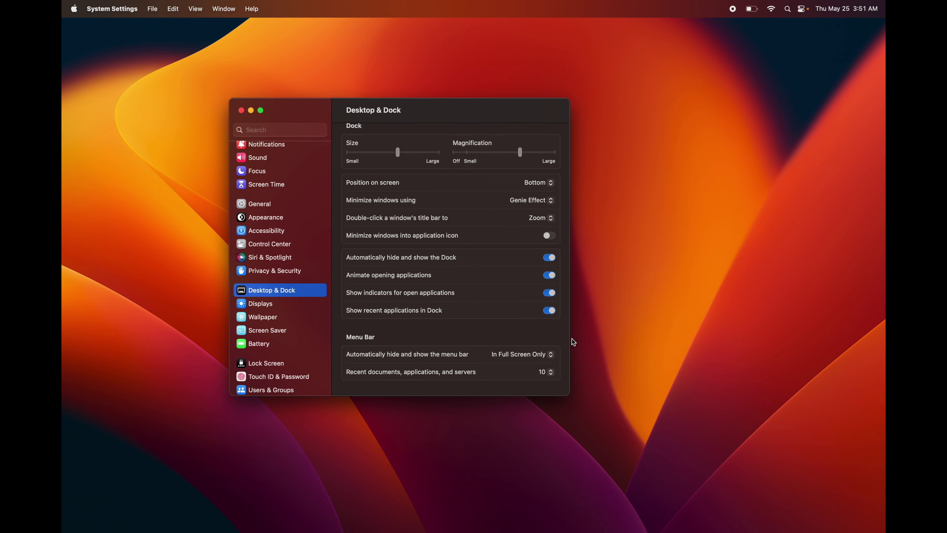
{"action": "left_click_drag", "start_coordinate": [356, 118], "coordinate": [388, 96]}
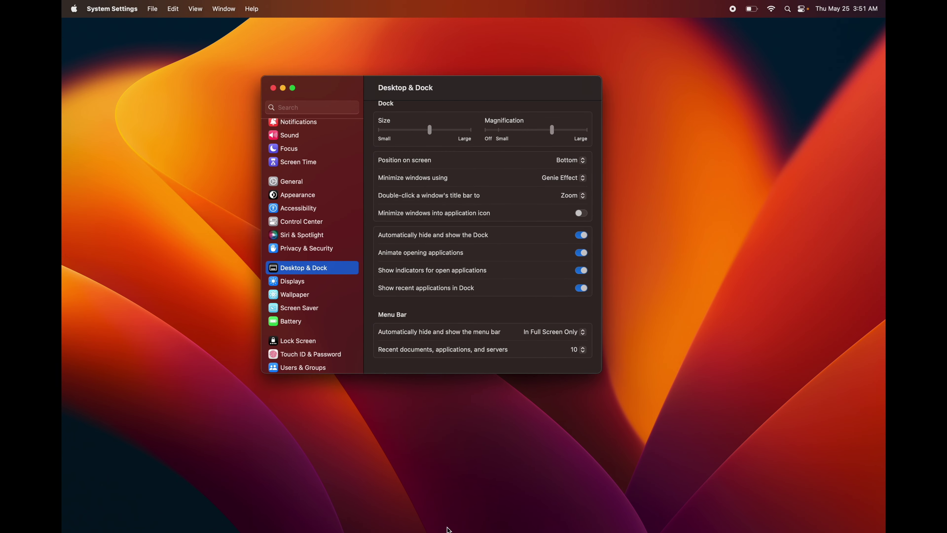
{"action": "mouse_move", "coordinate": [449, 529]}
{"action": "left_click", "coordinate": [273, 88]}
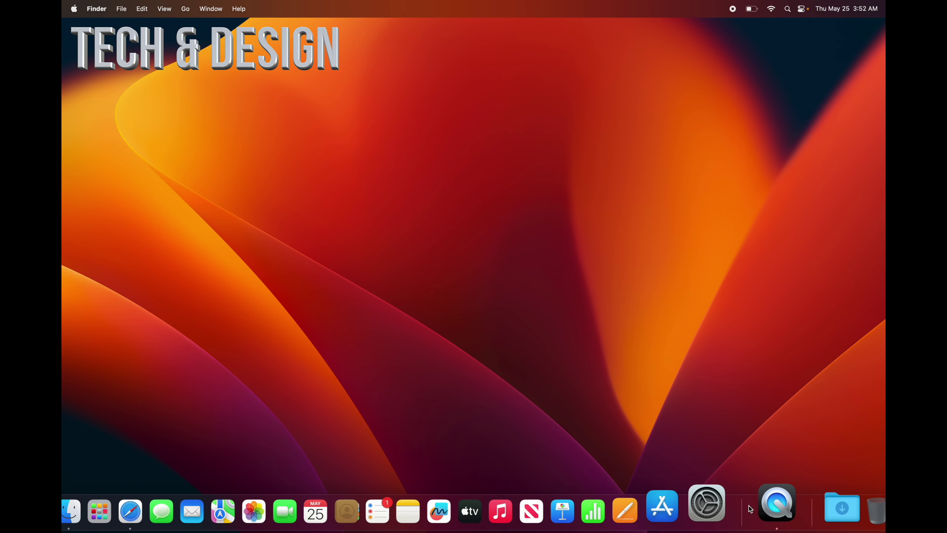
- Reopen System Settings, search for gestures and open the Trackpad gestures settings down to App Exposé
{"action": "left_click", "coordinate": [720, 502]}
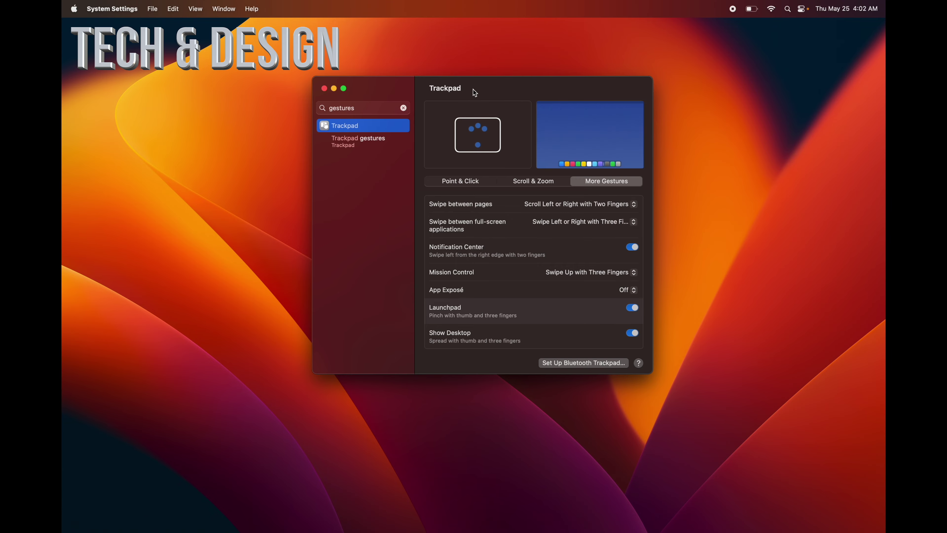
{"action": "mouse_move", "coordinate": [600, 515]}
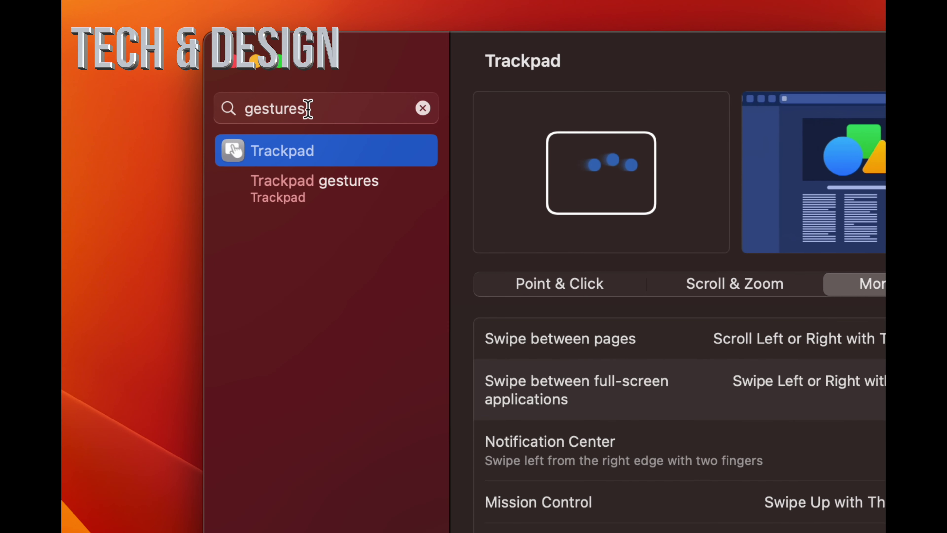
{"action": "left_click_drag", "start_coordinate": [354, 107], "coordinate": [320, 109]}
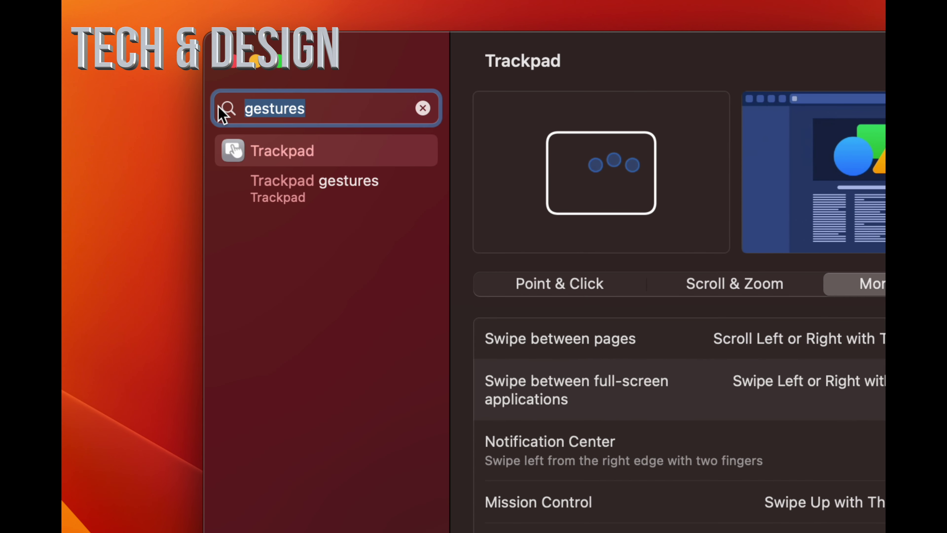
{"action": "left_click", "coordinate": [333, 159]}
{"action": "left_click", "coordinate": [338, 168]}
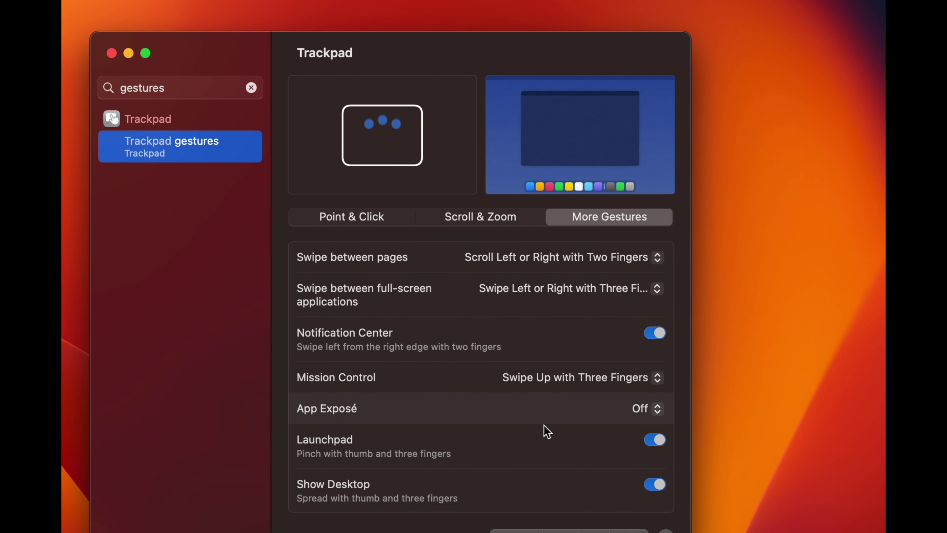
{"action": "scroll", "coordinate": [544, 429], "scroll_direction": "down", "scroll_amount": 1}
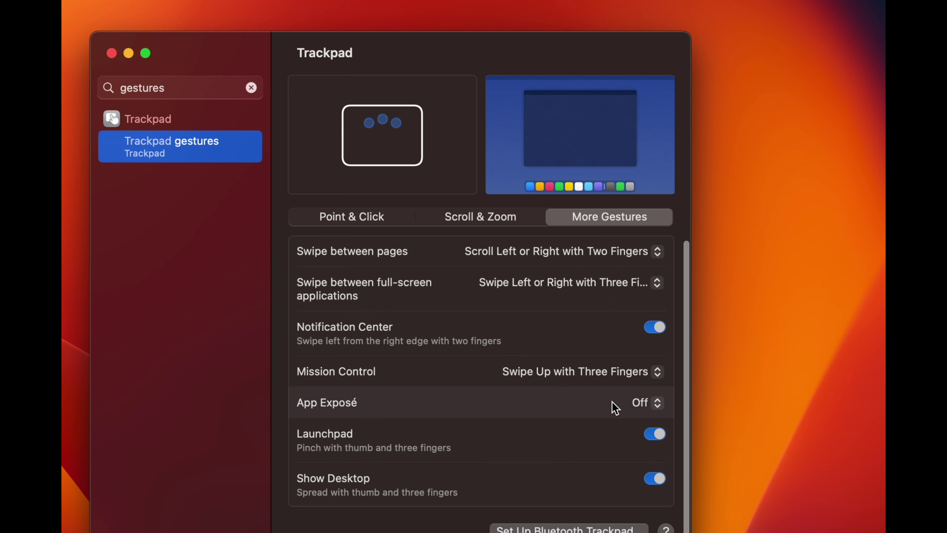
- Set the App Exposé gesture to Swipe Down with Three Fingers, and try out App Exposé and Mission Control
{"action": "left_click", "coordinate": [655, 403]}
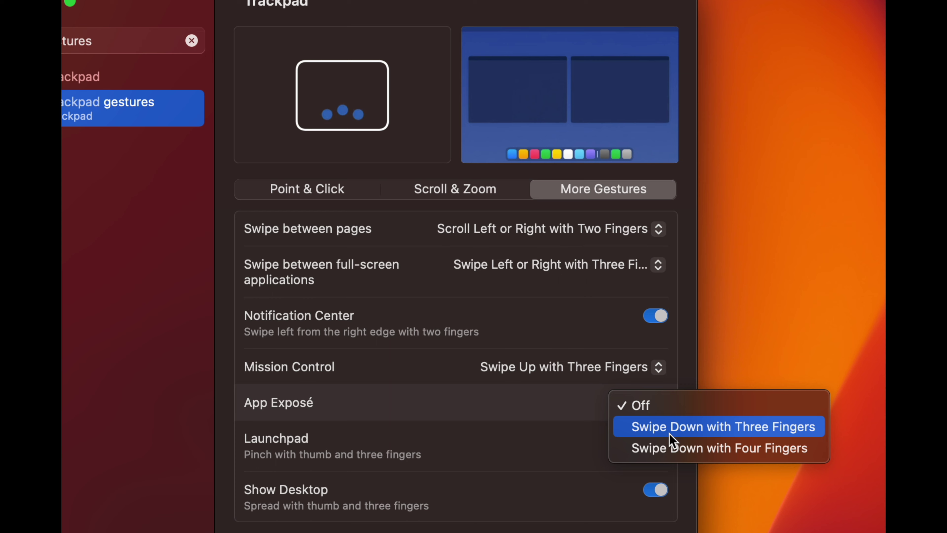
{"action": "left_click", "coordinate": [669, 435]}
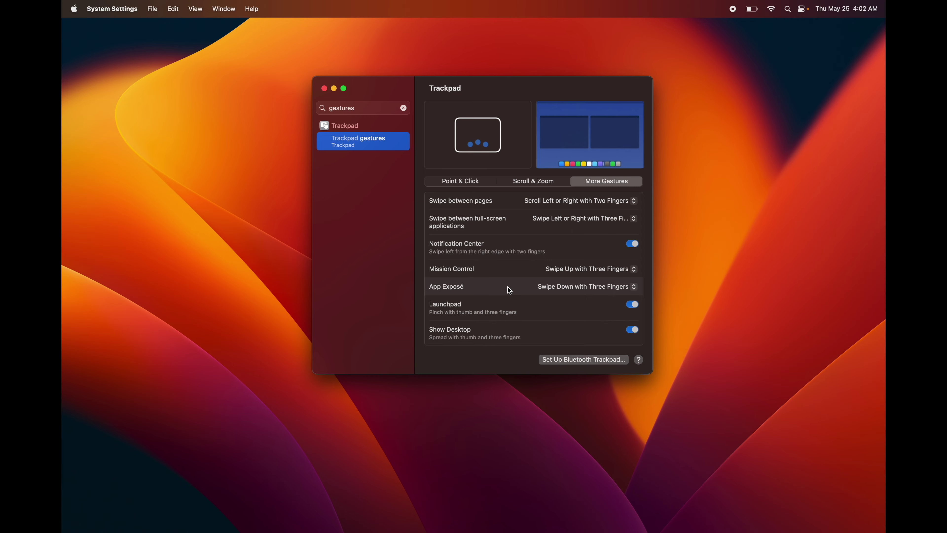
{"action": "key", "text": "ctrl+Down"}
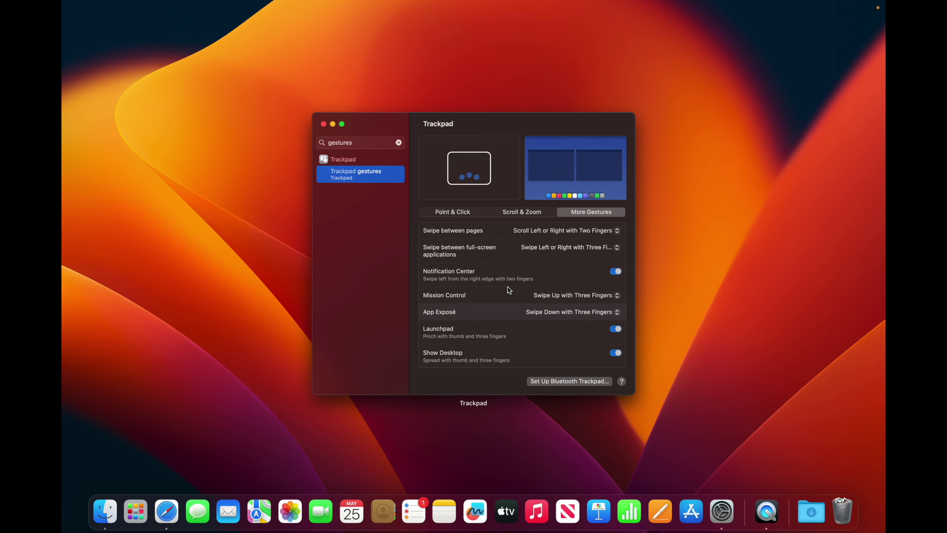
{"action": "left_click", "coordinate": [411, 214]}
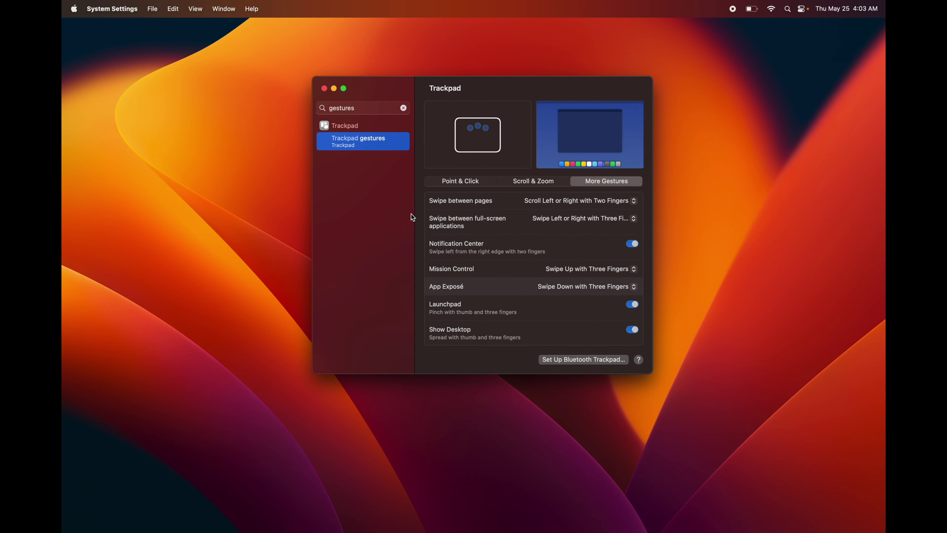
{"action": "left_click_drag", "start_coordinate": [455, 85], "coordinate": [397, 107]}
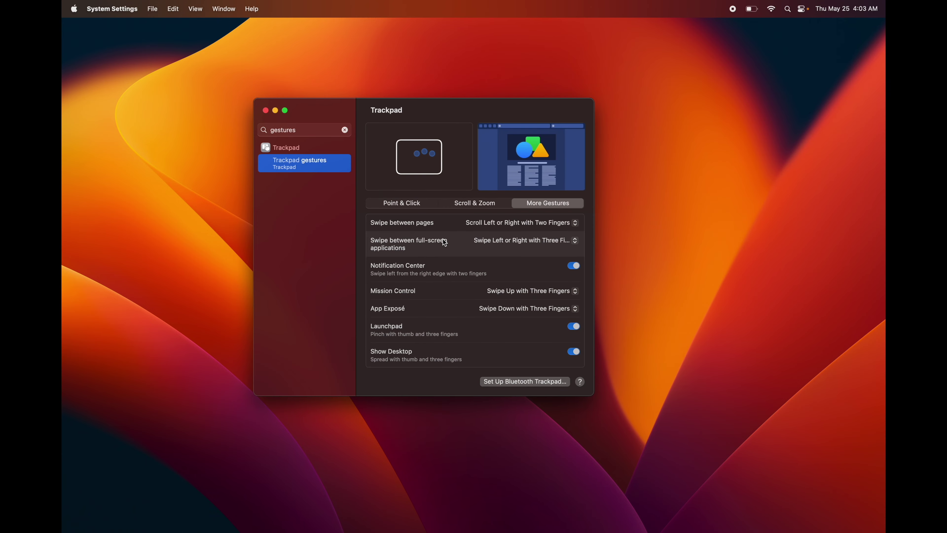
{"action": "key", "text": "ctrl+Up"}
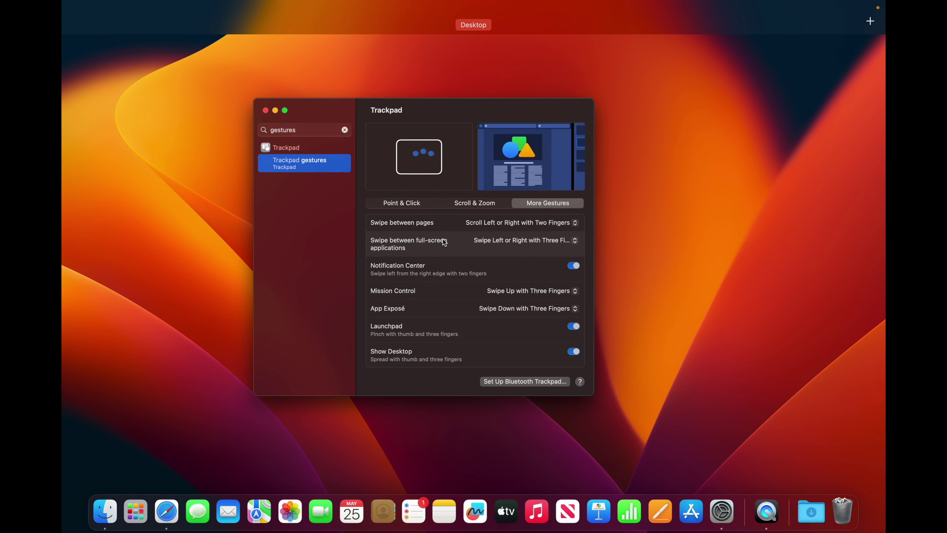
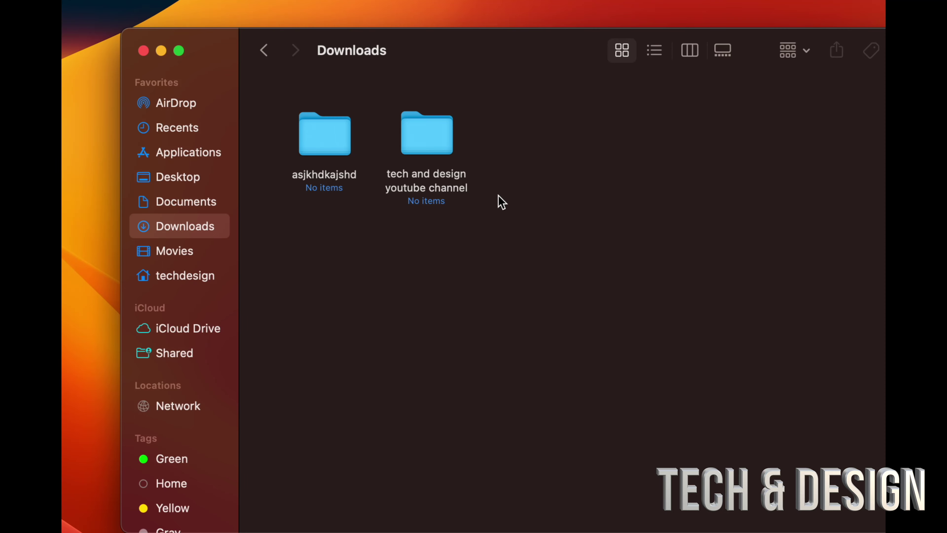
- Move the "tech and design youtube channel" folder from Downloads to the Trash and permanently empty the Trash
{"action": "left_click", "coordinate": [442, 147]}
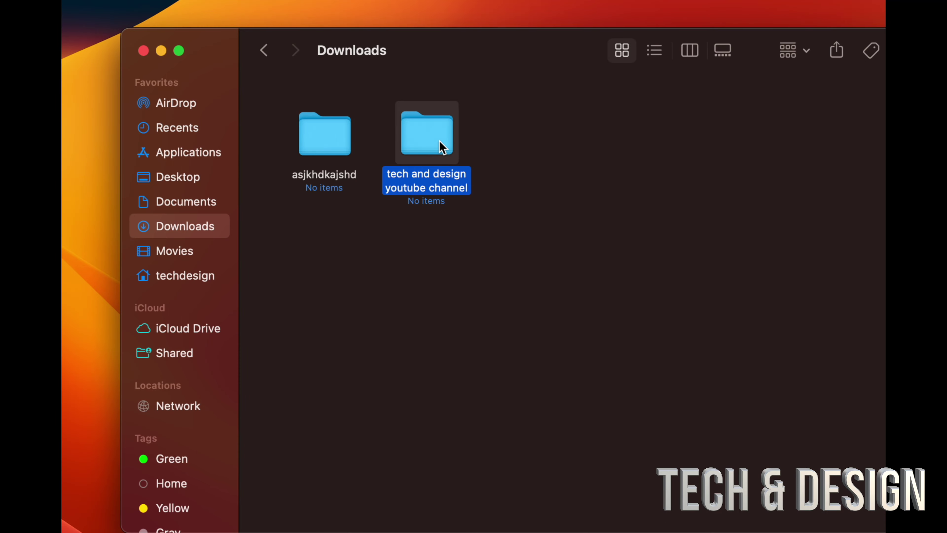
{"action": "key", "text": "super+BackSpace"}
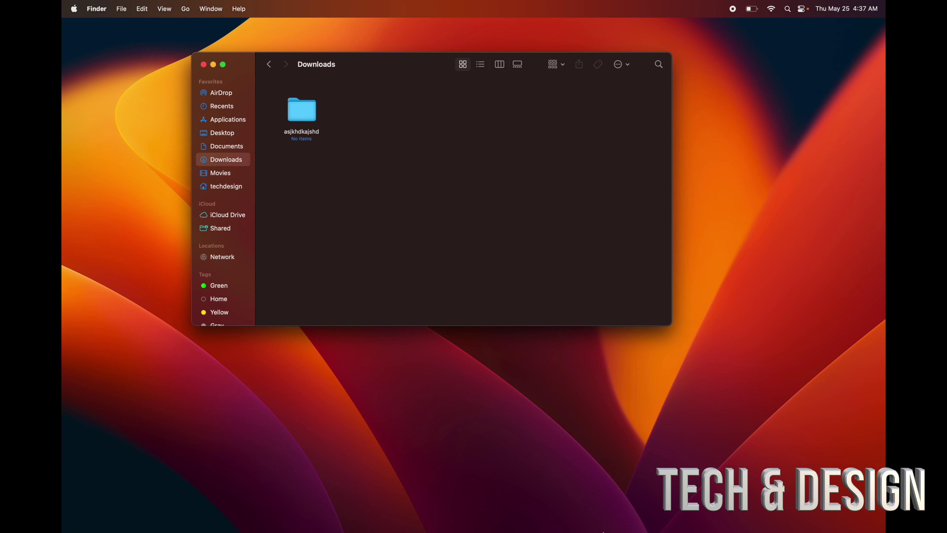
{"action": "mouse_move", "coordinate": [641, 493]}
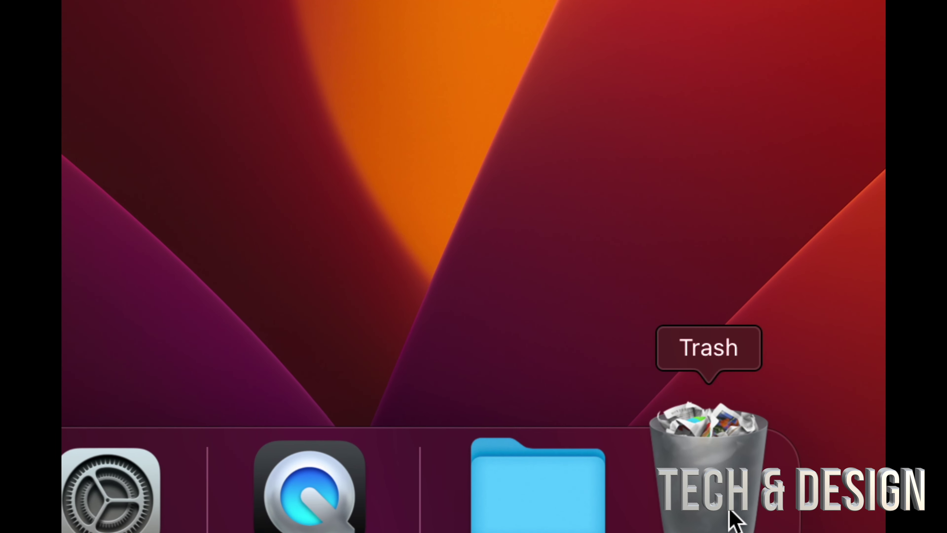
{"action": "right_click", "coordinate": [733, 521]}
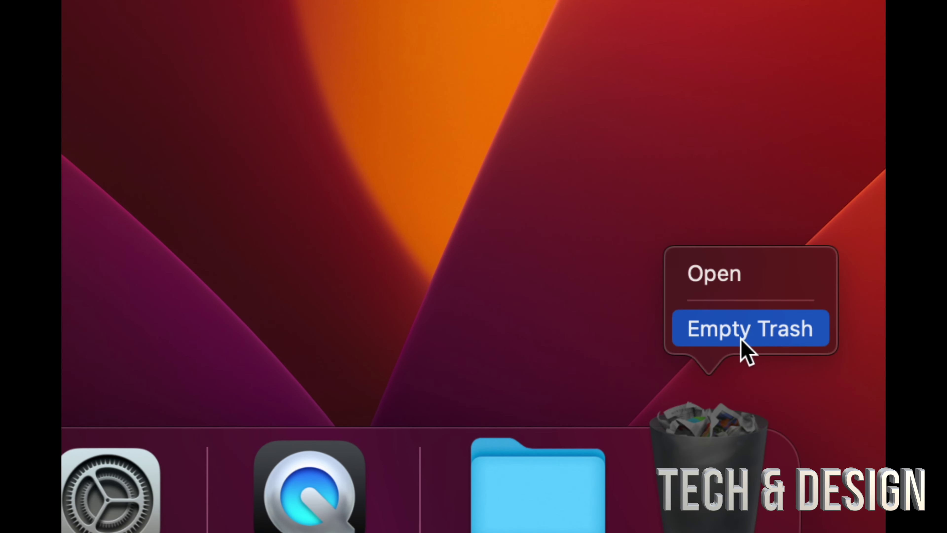
{"action": "left_click", "coordinate": [739, 328]}
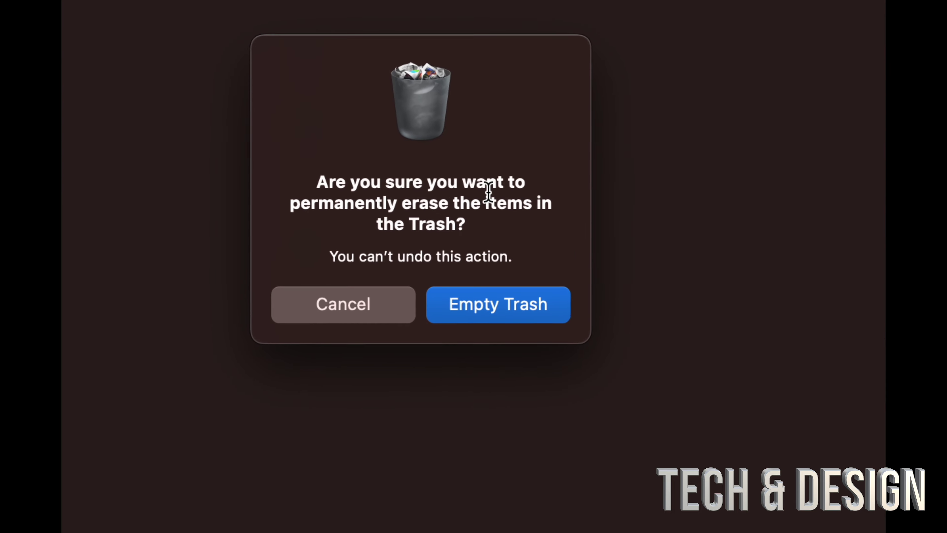
{"action": "left_click", "coordinate": [478, 307]}
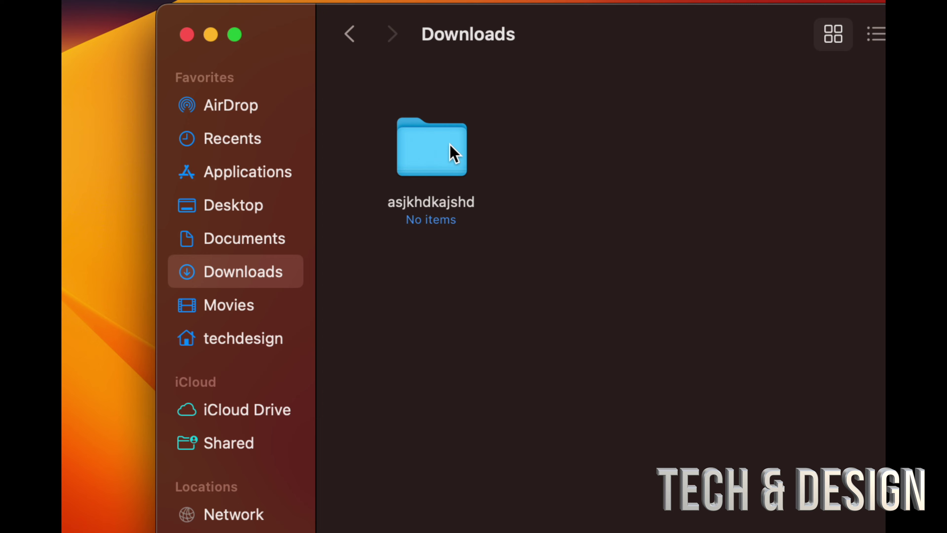
- Show the info of the asjkhdkajshd folder and set the staff and everyone privileges to Read & Write
{"action": "right_click", "coordinate": [453, 153]}
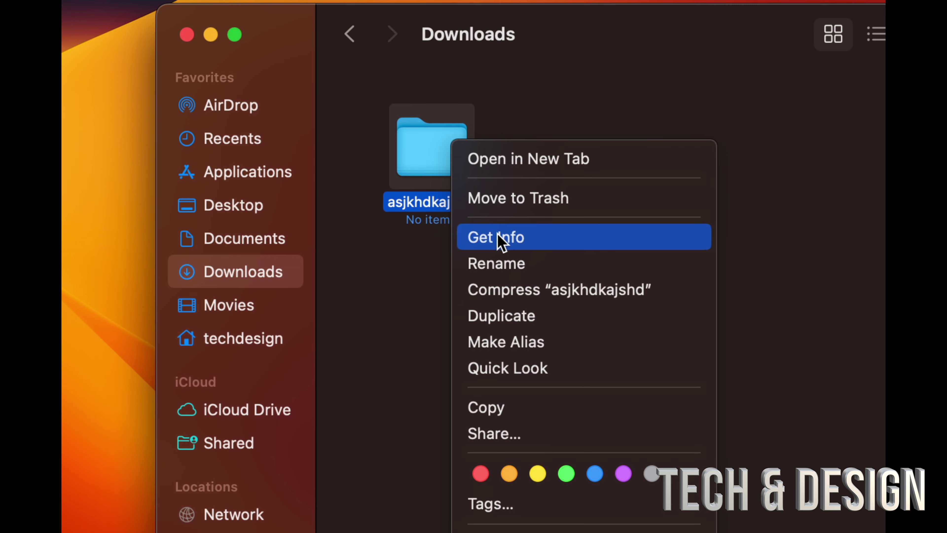
{"action": "left_click", "coordinate": [506, 238]}
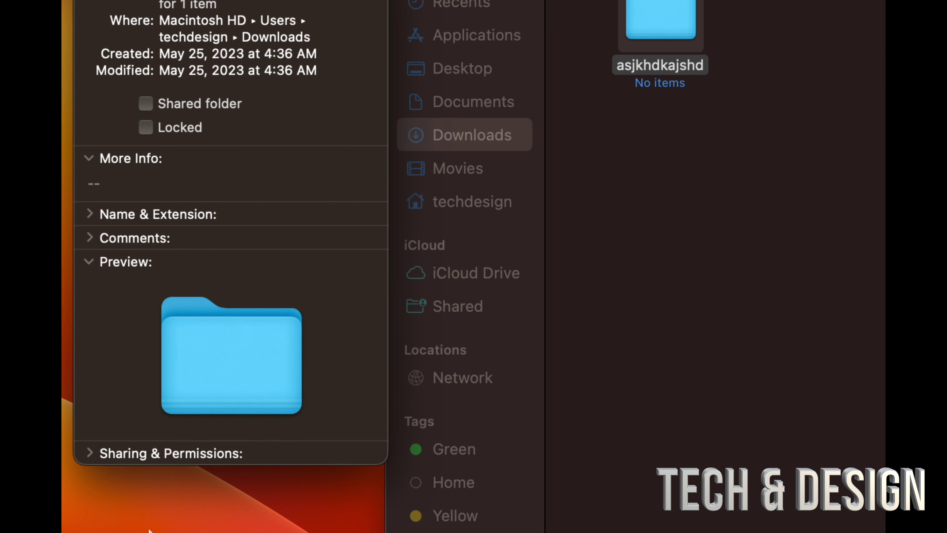
{"action": "left_click", "coordinate": [90, 453]}
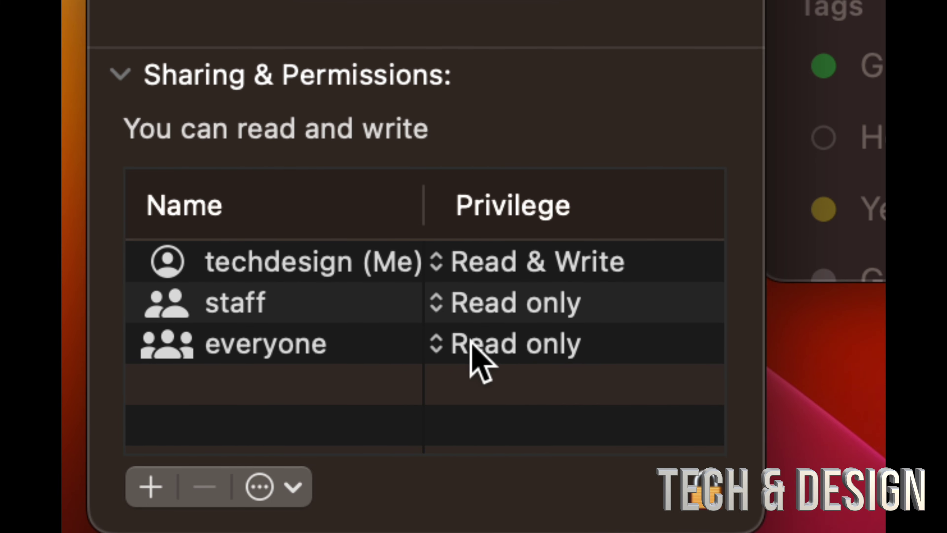
{"action": "left_click", "coordinate": [435, 302]}
{"action": "left_click", "coordinate": [328, 263]}
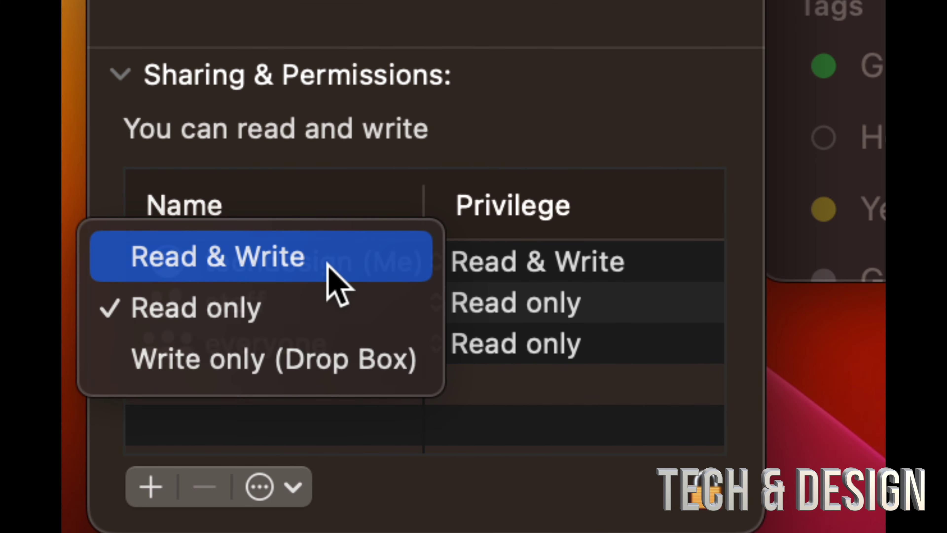
{"action": "left_click", "coordinate": [435, 345]}
{"action": "left_click", "coordinate": [366, 309]}
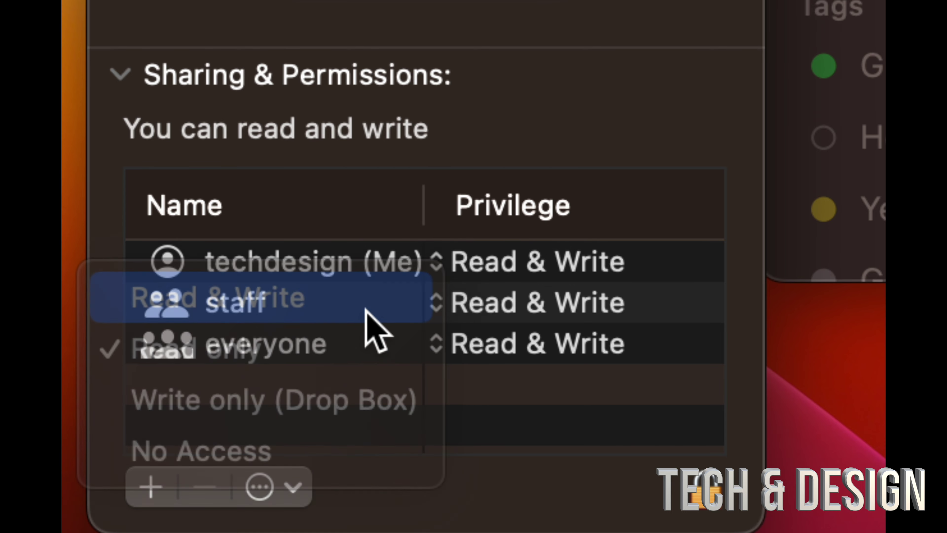
- Set the own account's privilege on the folder to Read only, and restore it to Read & Write
{"action": "left_click", "coordinate": [437, 264]}
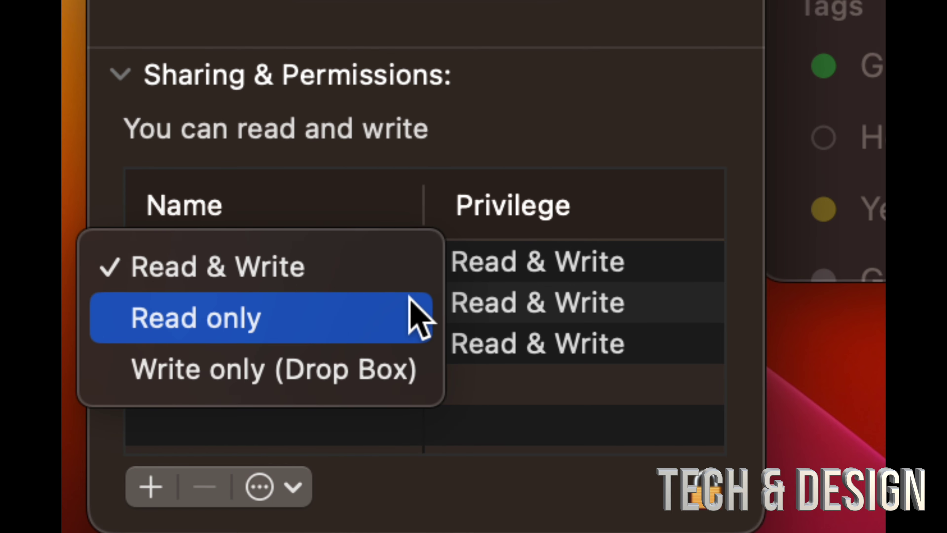
{"action": "left_click", "coordinate": [408, 317]}
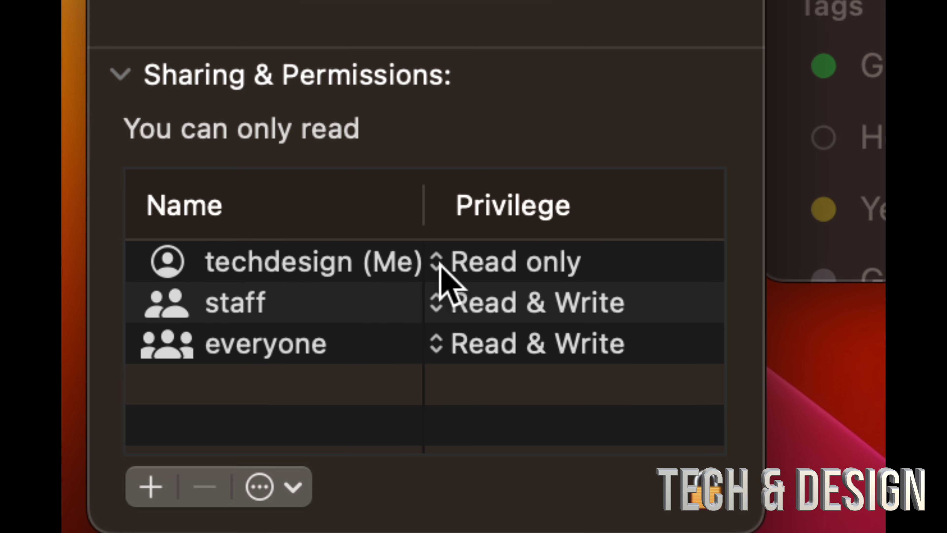
{"action": "left_click", "coordinate": [440, 266]}
{"action": "left_click", "coordinate": [349, 229]}
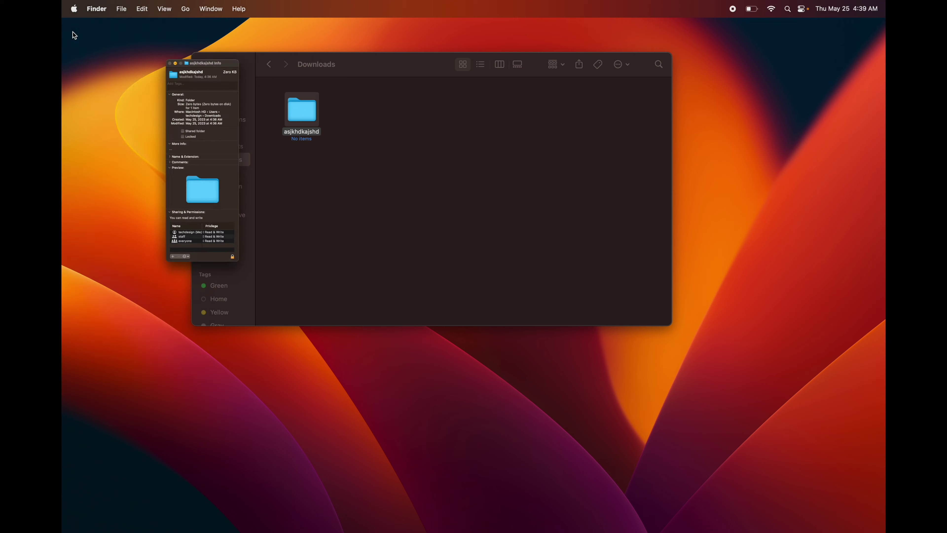
- Close the folder's info window and move the asjkhdkajshd folder to the Trash
{"action": "key", "text": "super+w"}
{"action": "left_click", "coordinate": [349, 110]}
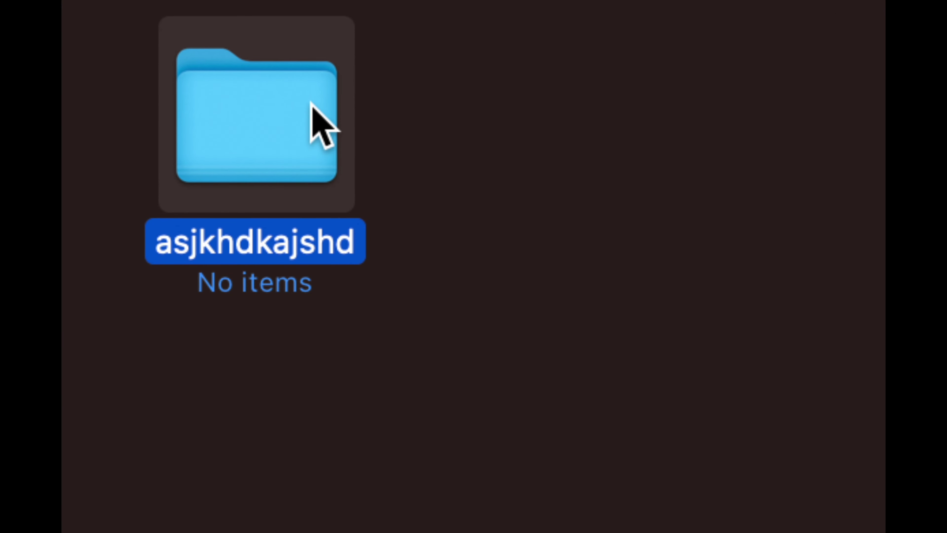
{"action": "right_click", "coordinate": [312, 103]}
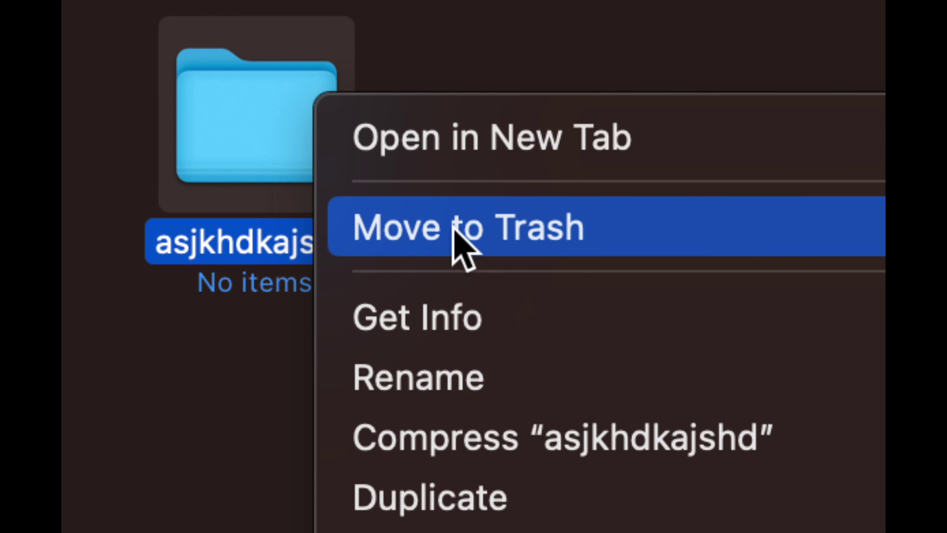
{"action": "left_click", "coordinate": [666, 231]}
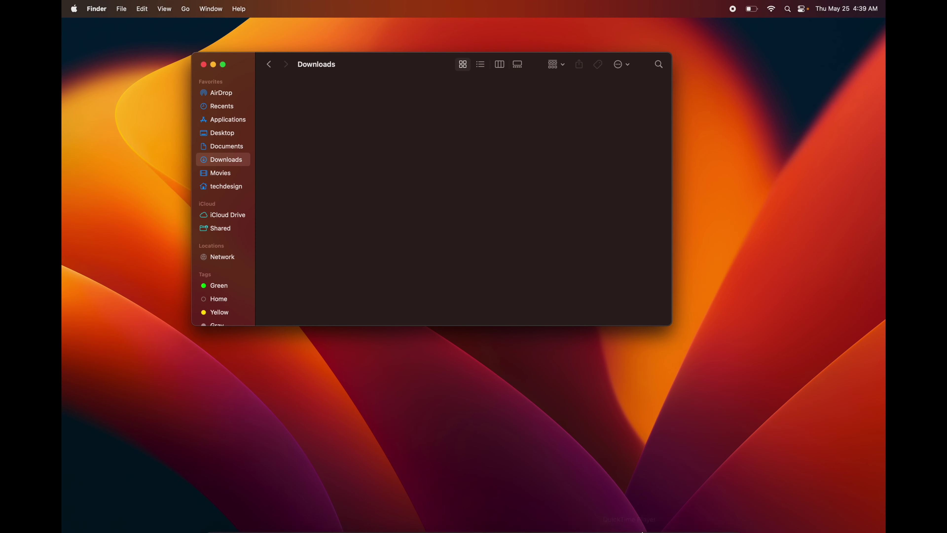
- Open the Trash, move its window lower over the Downloads window, and permanently erase its contents
{"action": "mouse_move", "coordinate": [790, 503]}
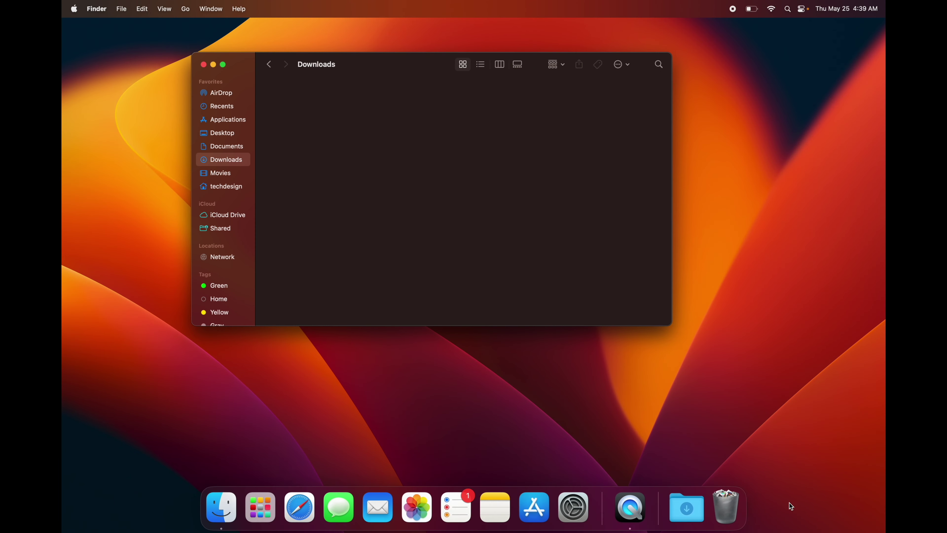
{"action": "left_click", "coordinate": [732, 505]}
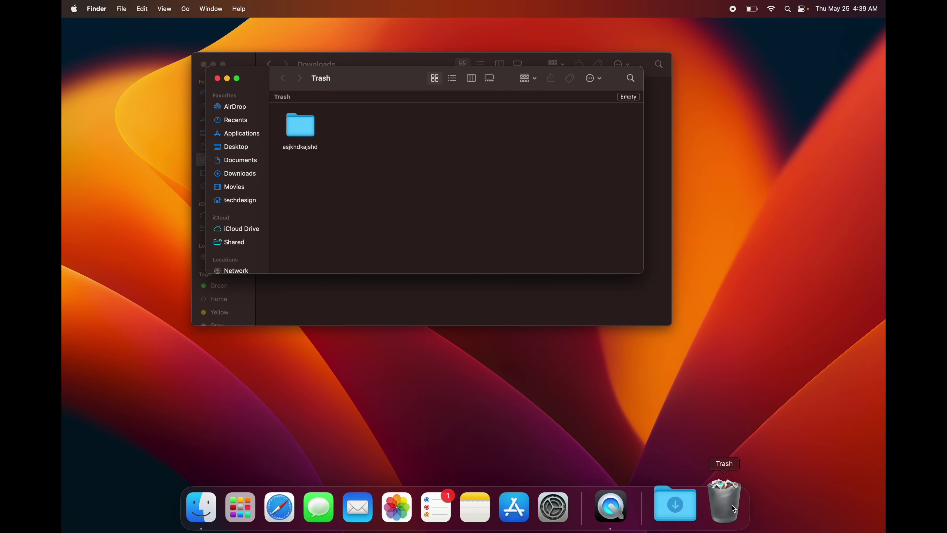
{"action": "left_click_drag", "start_coordinate": [374, 82], "coordinate": [396, 153]}
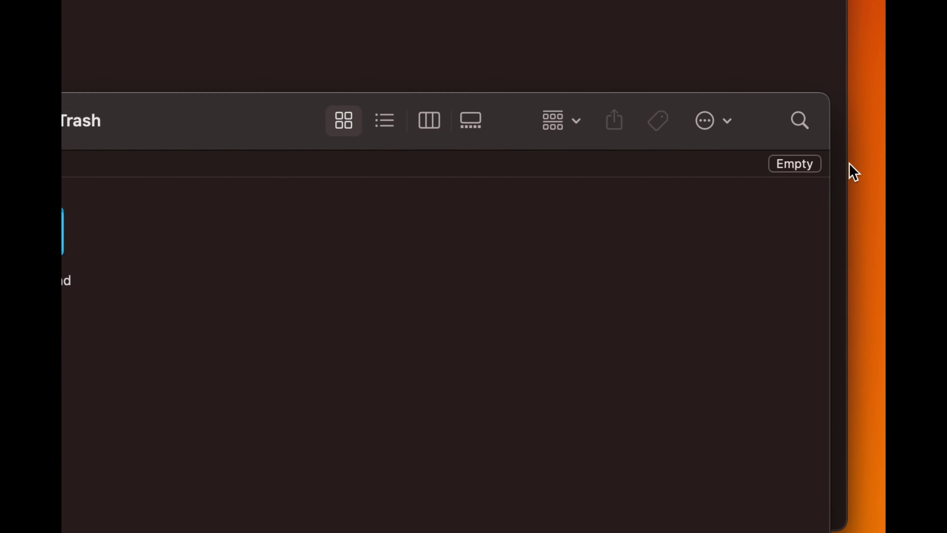
{"action": "left_click", "coordinate": [802, 163]}
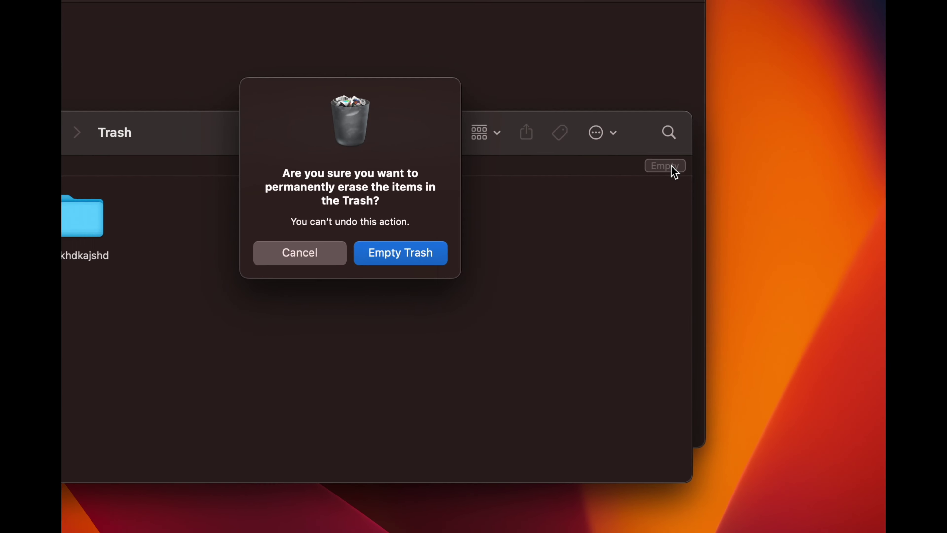
{"action": "left_click", "coordinate": [410, 251]}
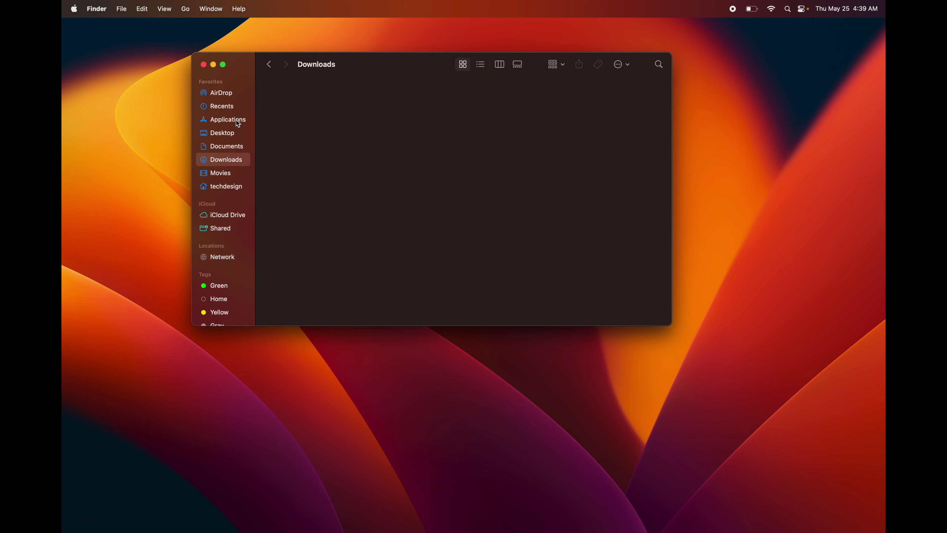
- Show the Applications folder in Finder and enlarge the Finder window
{"action": "left_click", "coordinate": [236, 120]}
{"action": "left_click_drag", "start_coordinate": [671, 324], "coordinate": [759, 425]}
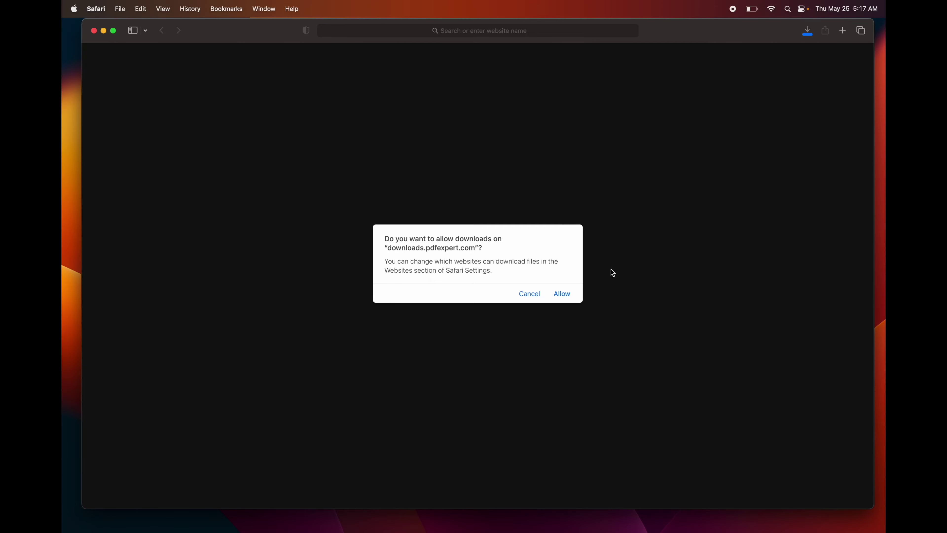
- In Safari, allow downloads from downloads.pdfexpert.com and open the downloaded PDF Expert Installer, approving its launch
{"action": "left_click", "coordinate": [569, 296]}
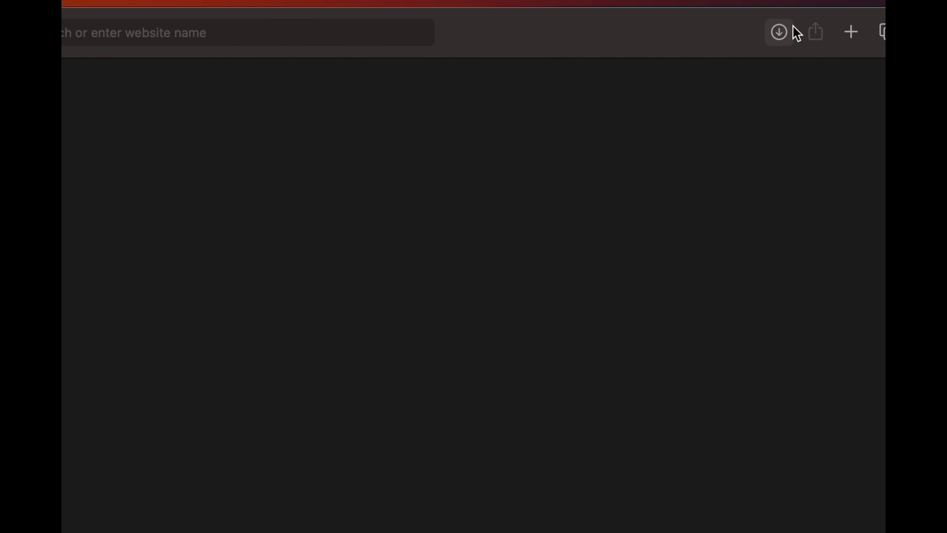
{"action": "left_click", "coordinate": [780, 32]}
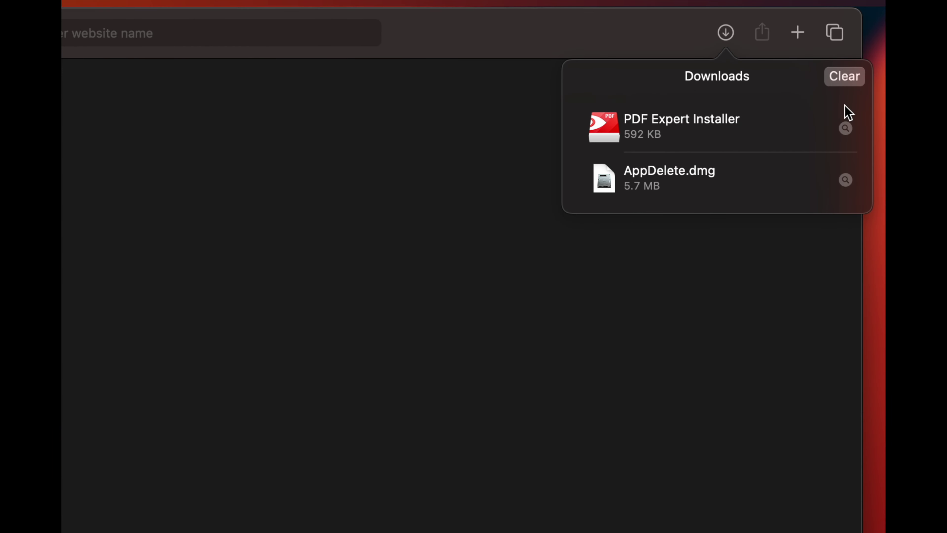
{"action": "left_click", "coordinate": [706, 119]}
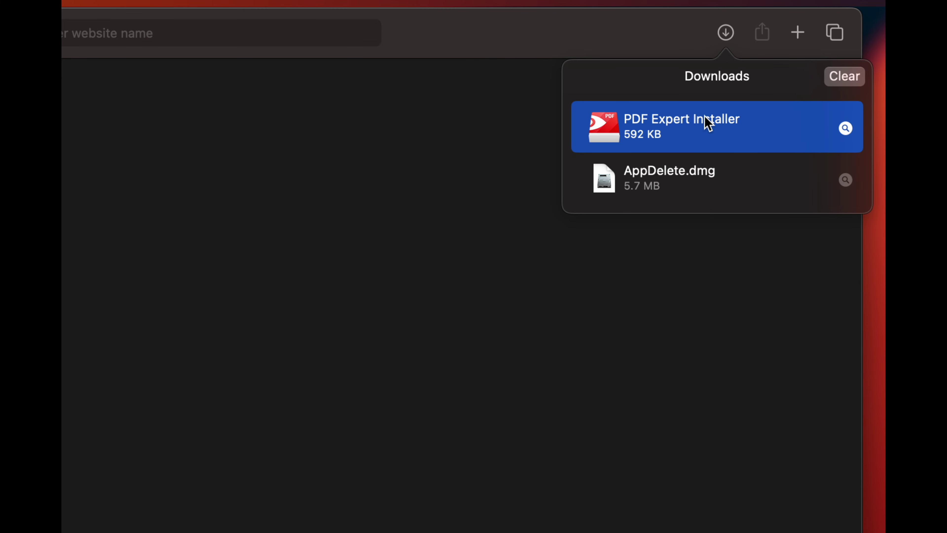
{"action": "double_click", "coordinate": [707, 123]}
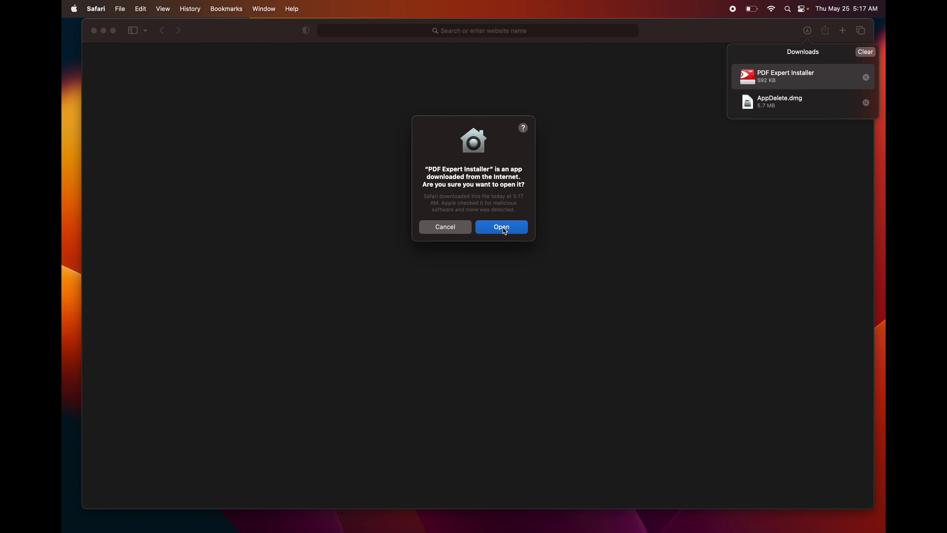
{"action": "left_click", "coordinate": [503, 228]}
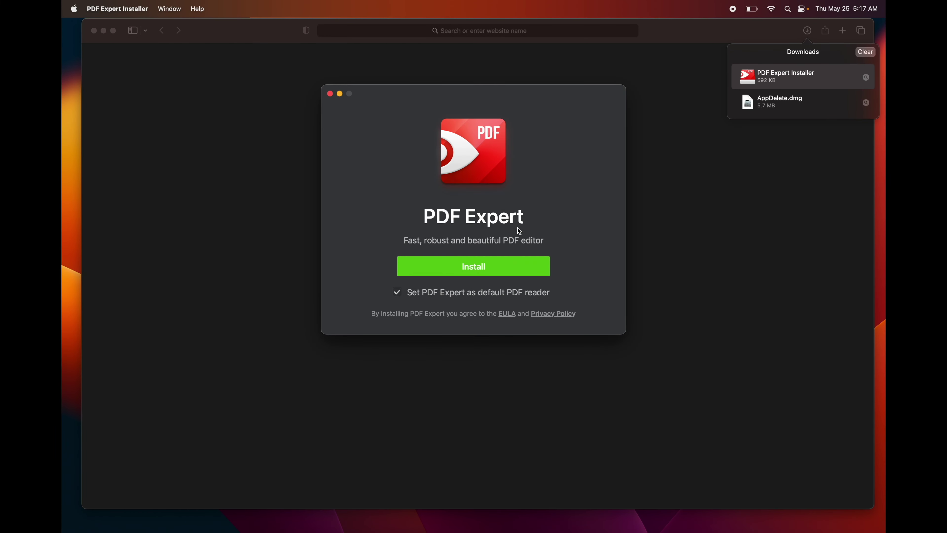
- Install PDF Expert as the default PDF reader, and switch to Finder's Applications folder to locate the installed app
{"action": "left_click", "coordinate": [495, 271]}
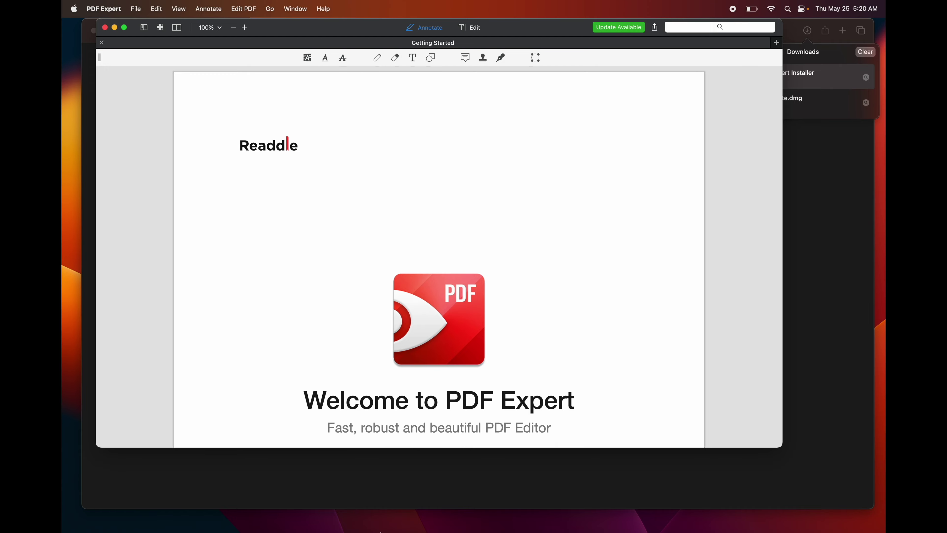
{"action": "mouse_move", "coordinate": [380, 531]}
{"action": "left_click", "coordinate": [379, 503]}
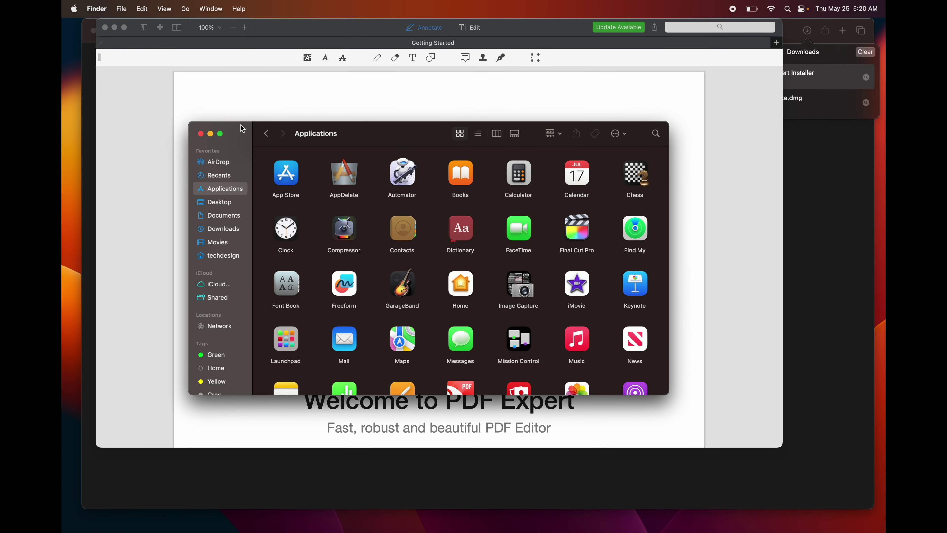
{"action": "mouse_move", "coordinate": [152, 526]}
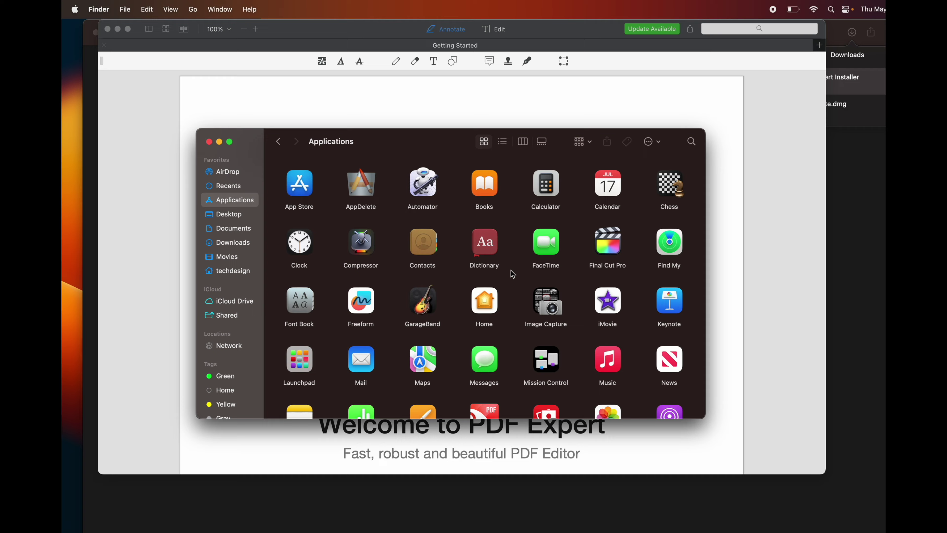
{"action": "scroll", "coordinate": [511, 270], "scroll_direction": "down", "scroll_amount": 3}
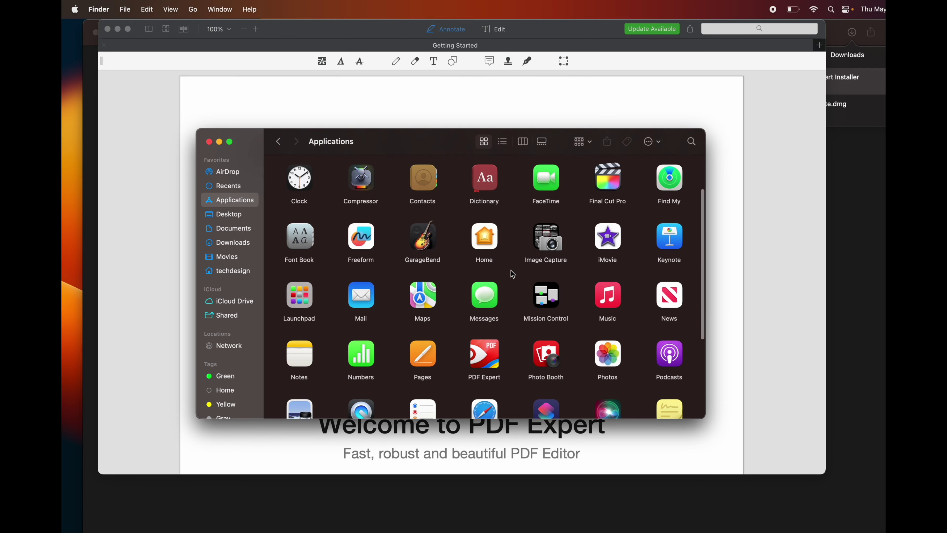
{"action": "scroll", "coordinate": [511, 270], "scroll_direction": "down", "scroll_amount": 5}
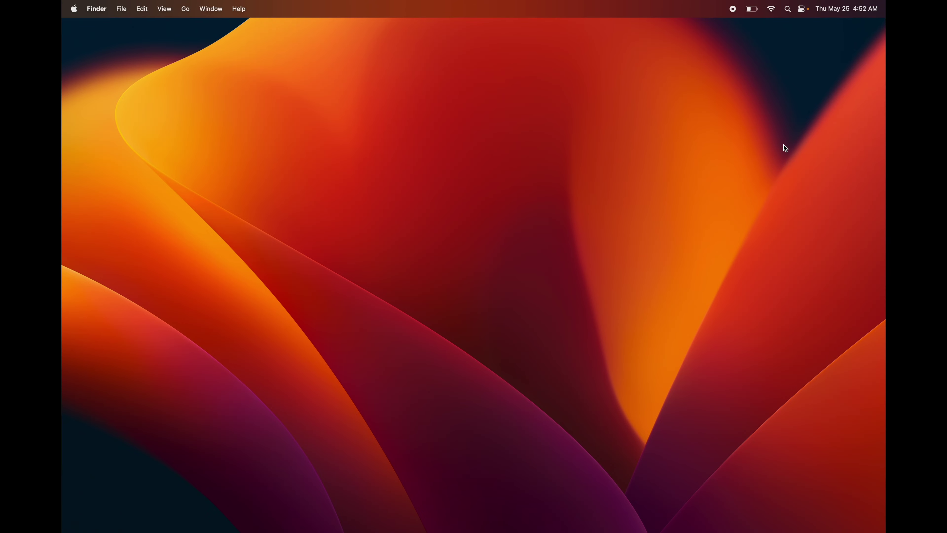
- Open Notification Center and dismiss the Wallet notification
{"action": "left_click", "coordinate": [849, 9]}
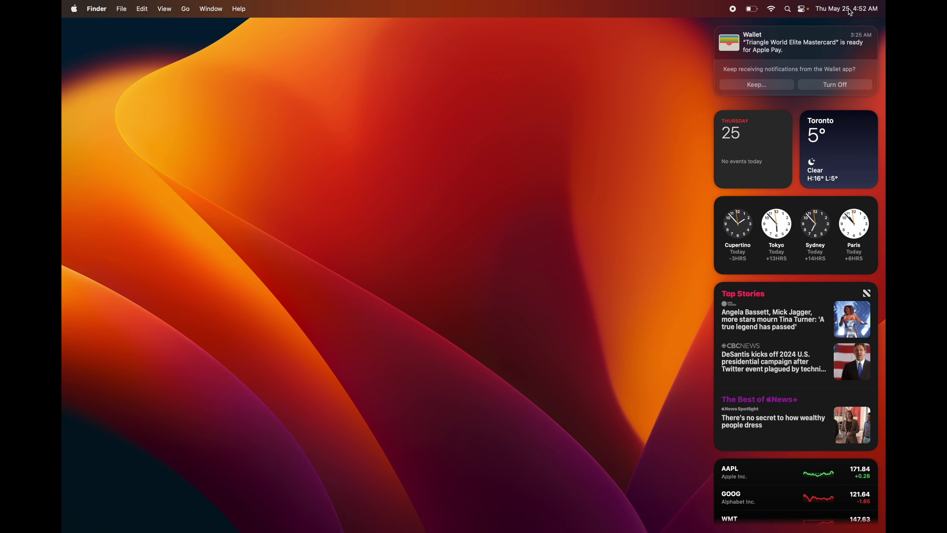
{"action": "left_click", "coordinate": [719, 31]}
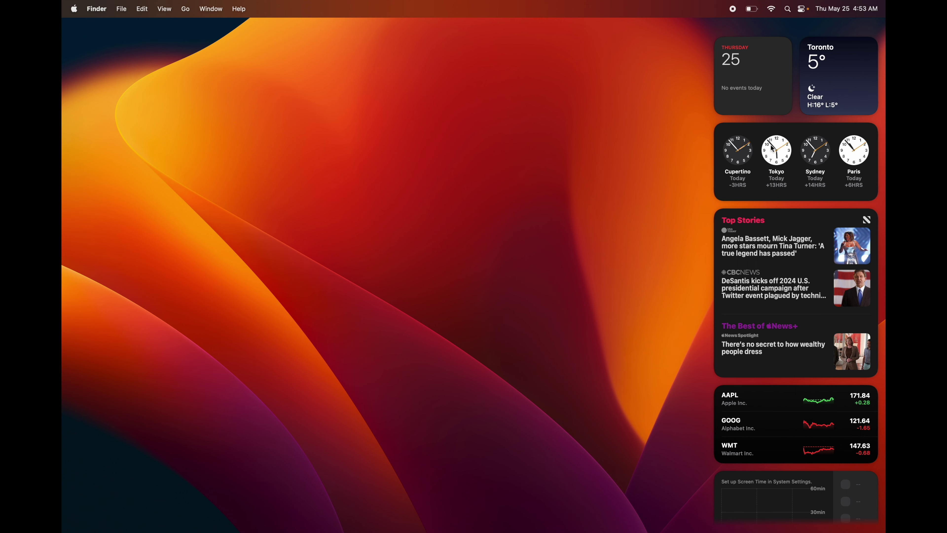
- Look through the Notification Center widgets, from calendar and weather to stocks and Screen Time, and close Notification Center
{"action": "scroll", "coordinate": [810, 382], "scroll_direction": "down", "scroll_amount": 3}
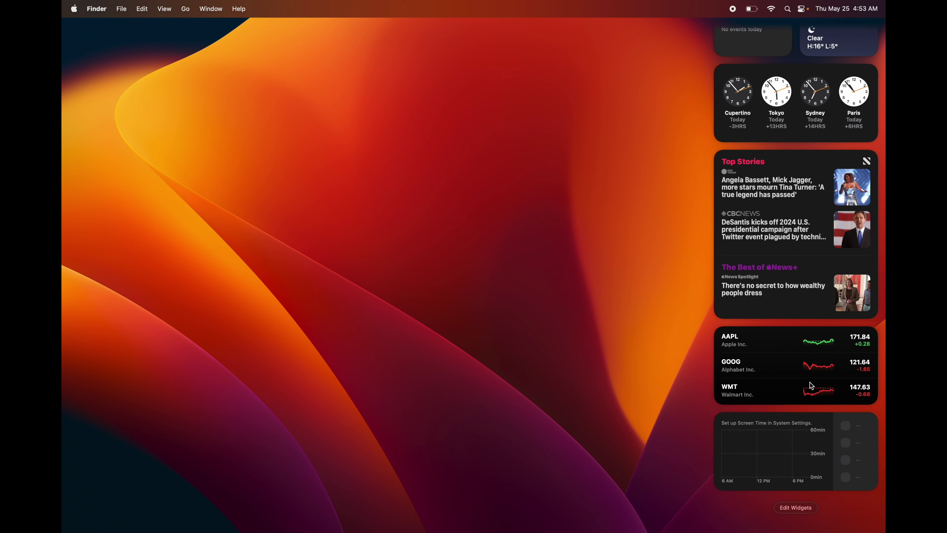
{"action": "scroll", "coordinate": [811, 384], "scroll_direction": "up", "scroll_amount": 3}
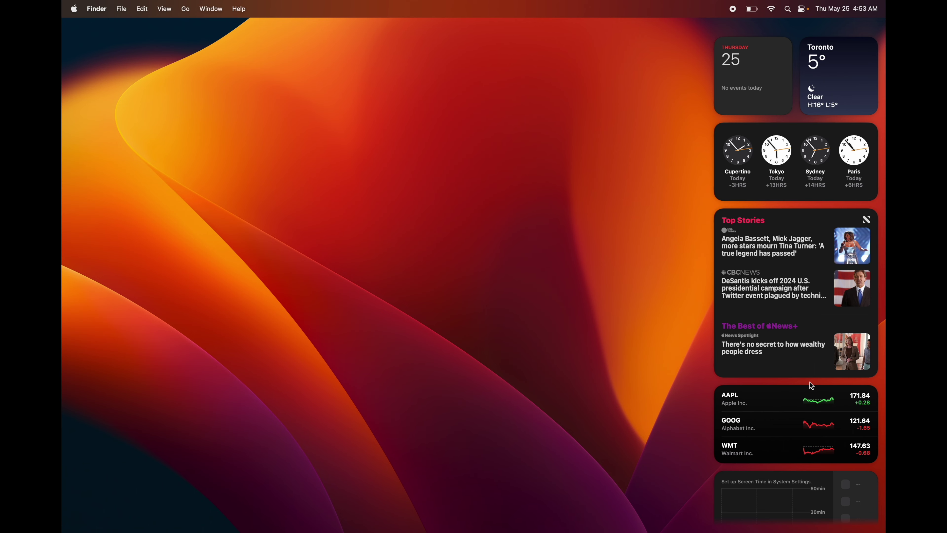
{"action": "scroll", "coordinate": [810, 383], "scroll_direction": "down", "scroll_amount": 3}
{"action": "scroll", "coordinate": [809, 382], "scroll_direction": "up", "scroll_amount": 2}
{"action": "scroll", "coordinate": [808, 374], "scroll_direction": "down", "scroll_amount": 3}
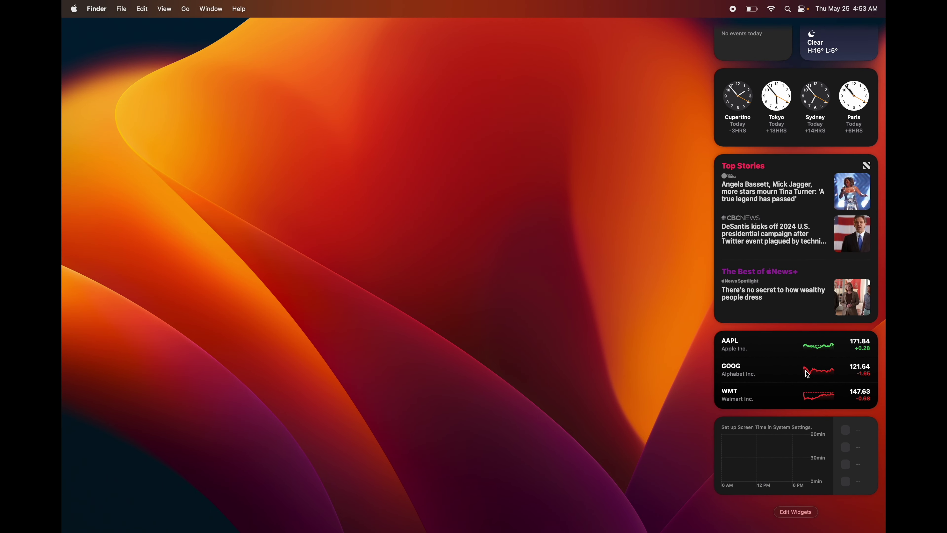
{"action": "scroll", "coordinate": [808, 374], "scroll_direction": "up", "scroll_amount": 3}
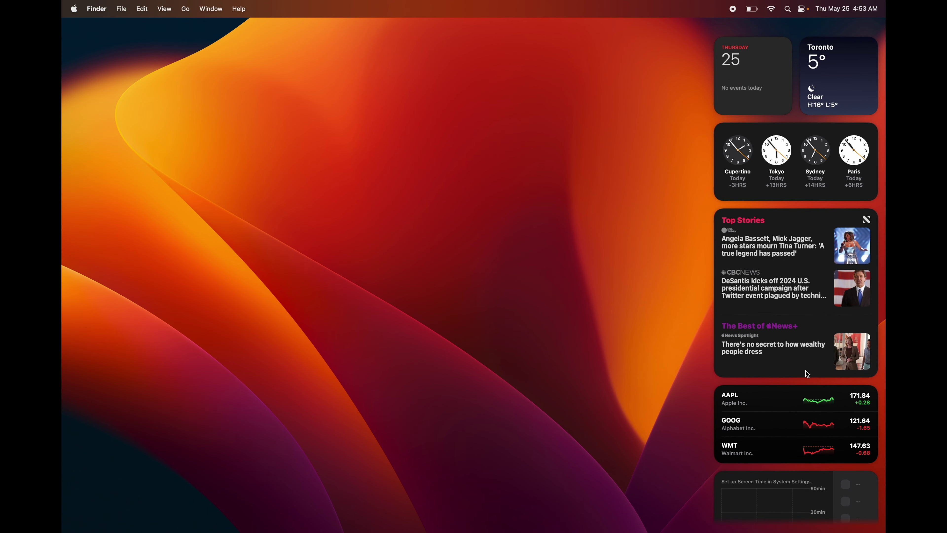
{"action": "scroll", "coordinate": [808, 374], "scroll_direction": "down", "scroll_amount": 3}
{"action": "scroll", "coordinate": [808, 374], "scroll_direction": "up", "scroll_amount": 3}
{"action": "left_click", "coordinate": [335, 107]}
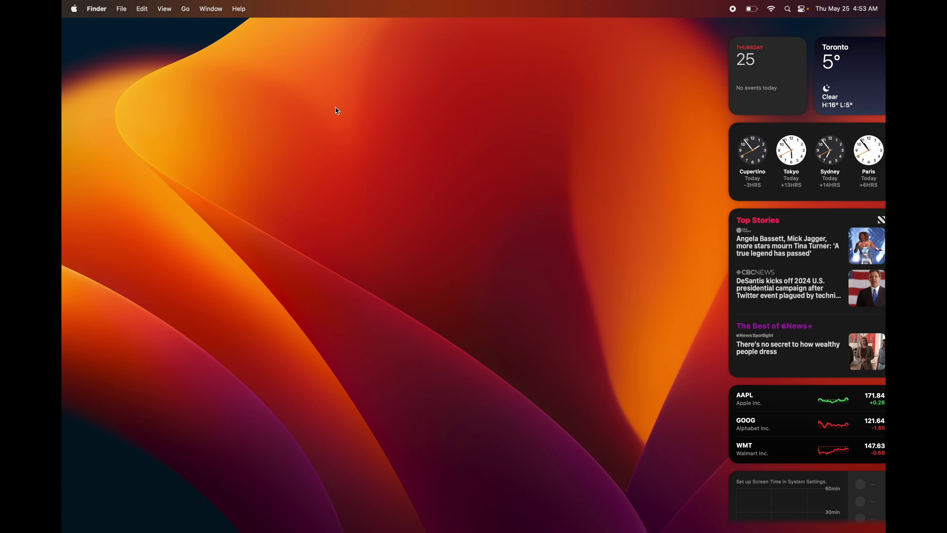